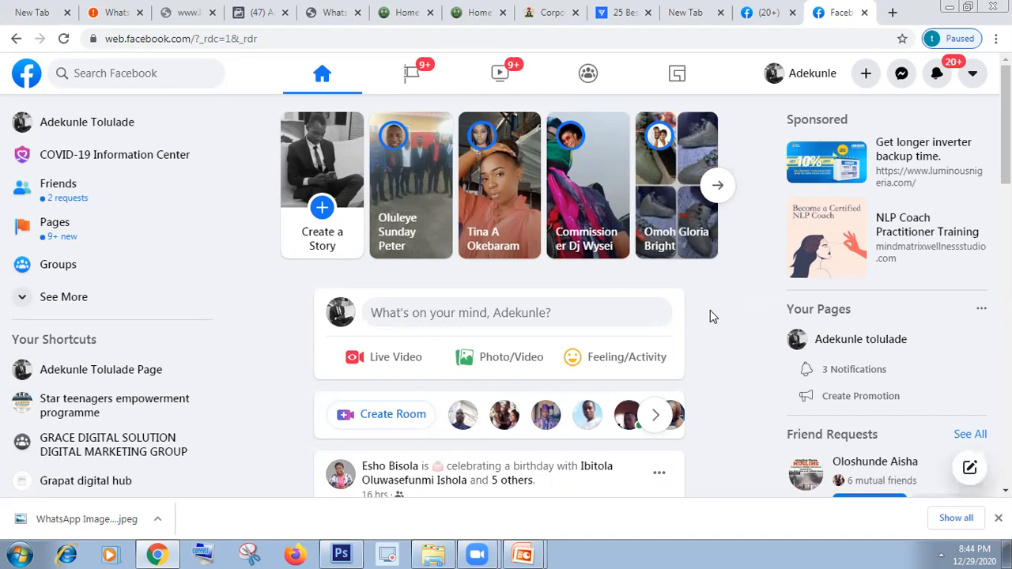
# Step: Start creating a new Facebook Page from the Create menu
pyautogui.click(866, 77)
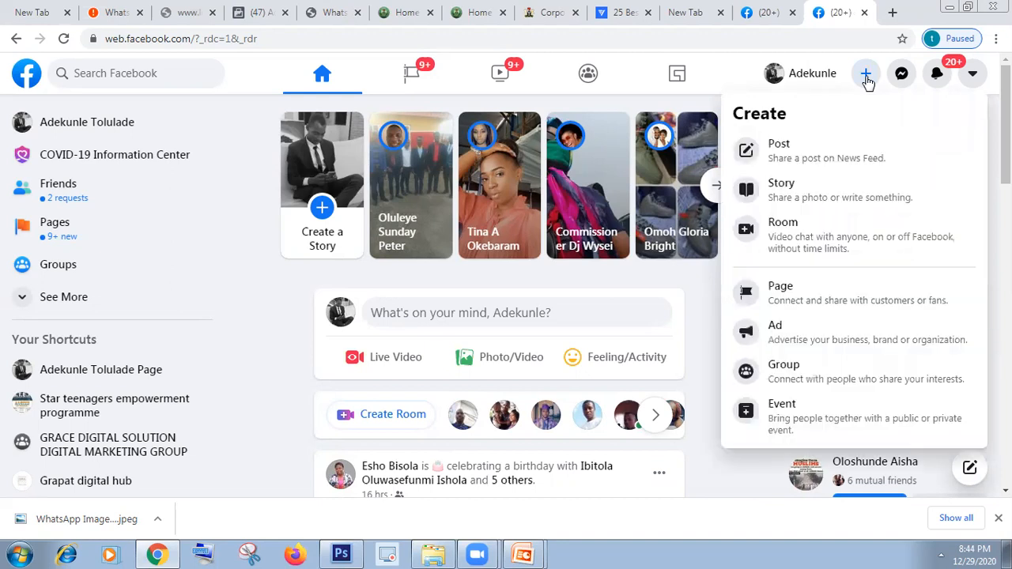
pyautogui.click(801, 300)
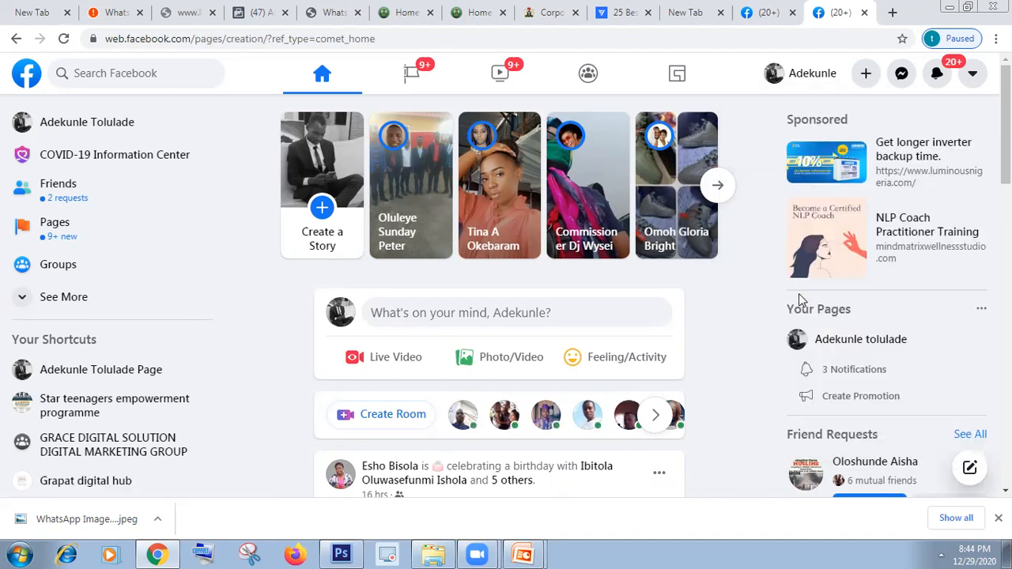
pyautogui.click(535, 552)
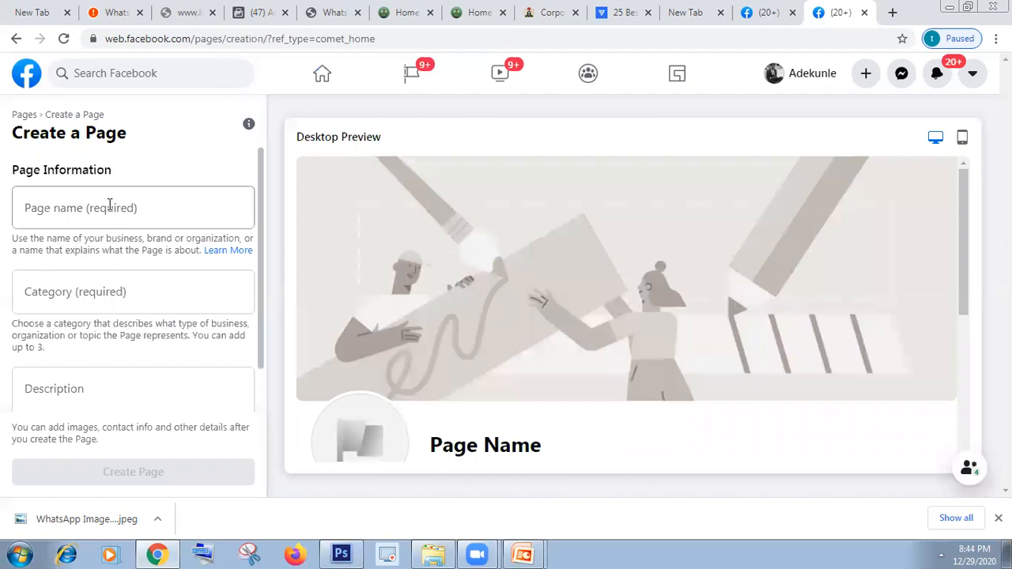
# Step: Enter 'Test page' as the new page's name
pyautogui.click(109, 205)
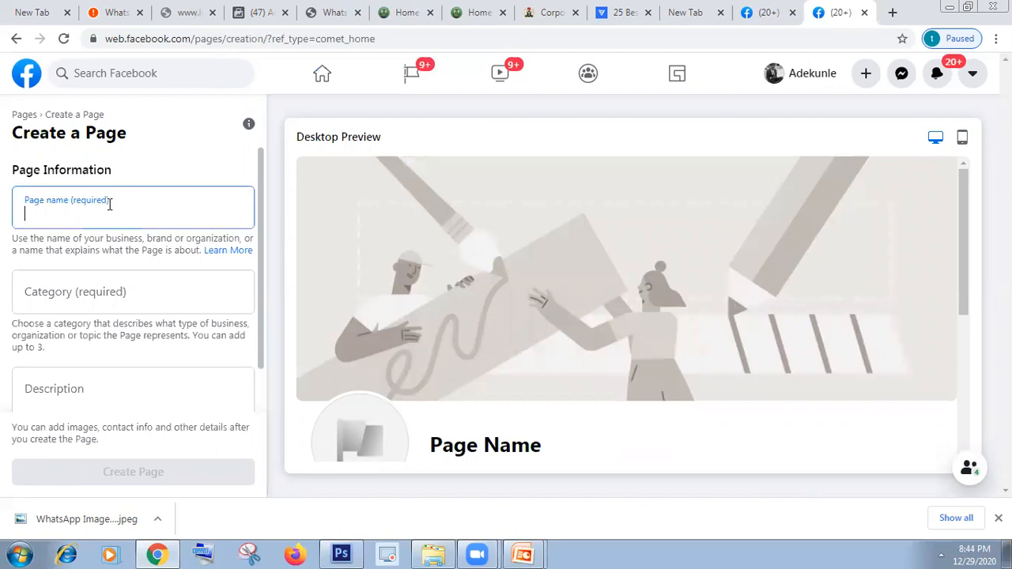
pyautogui.write('TES')
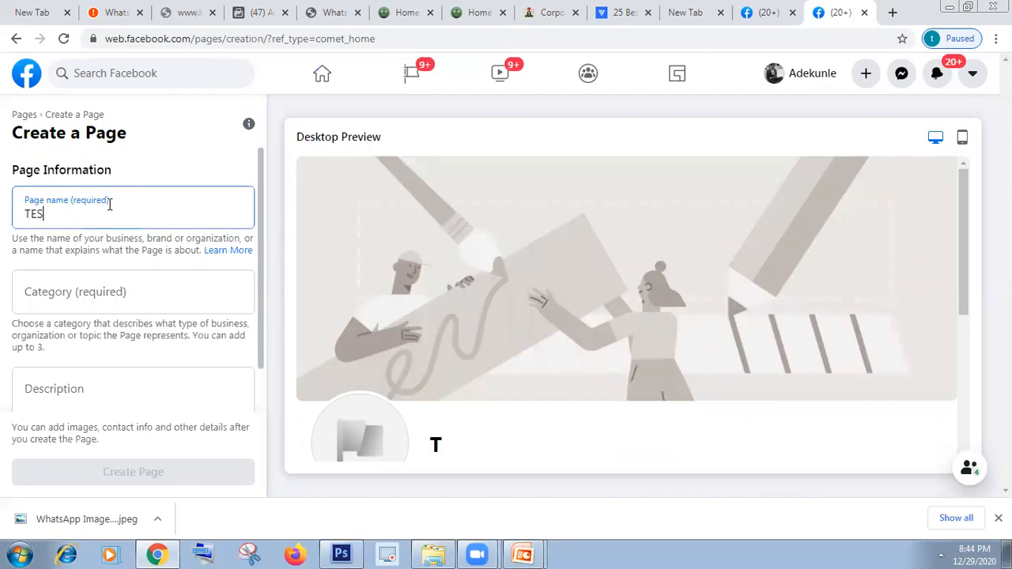
pyautogui.press('BackSpace')
pyautogui.press('BackSpace')
pyautogui.press('BackSpace')
pyautogui.write('Test page')
pyautogui.click(109, 284)
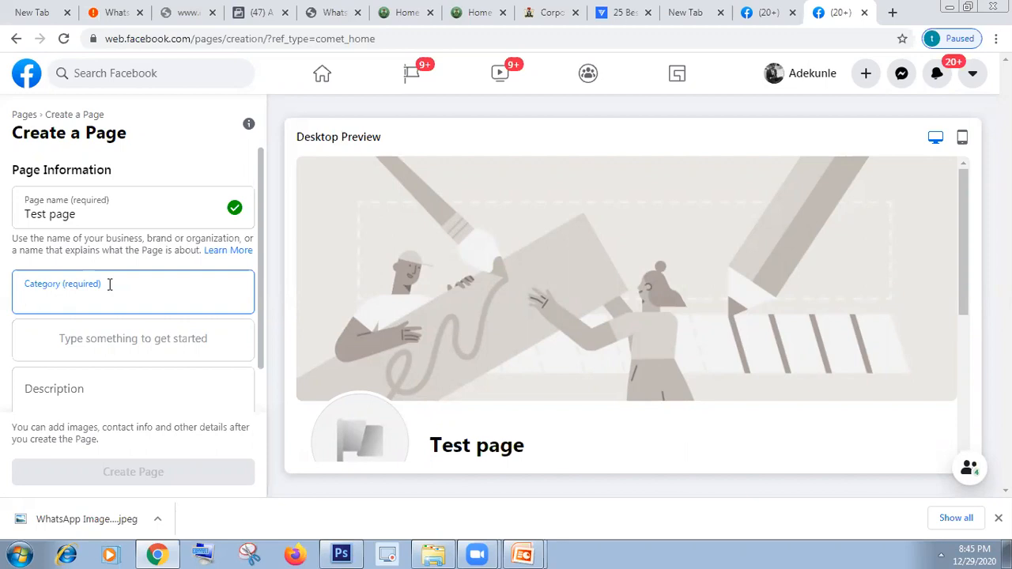
# Step: Set the page category to Media and the description to 'An ICT training center'
pyautogui.write('m')
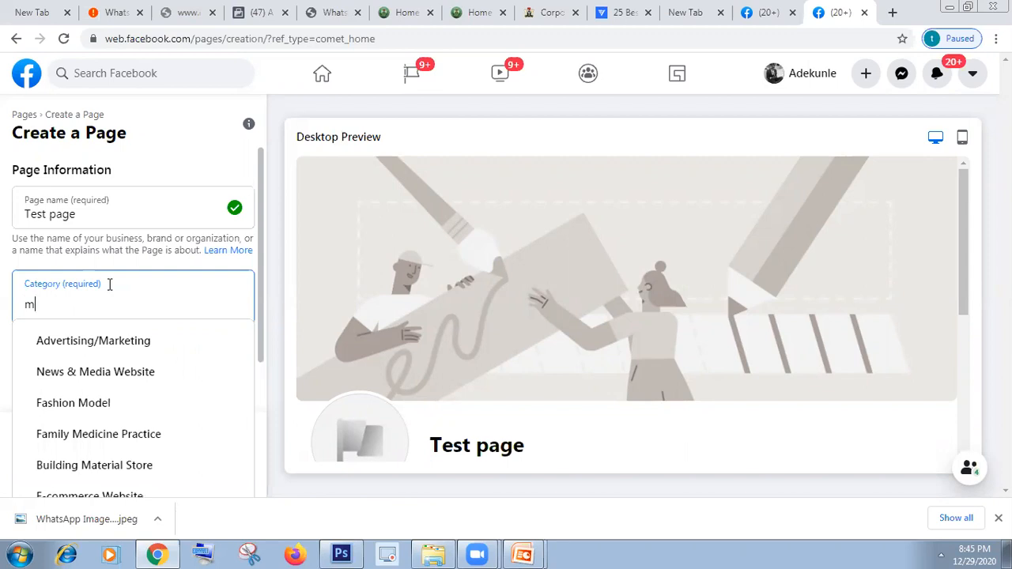
pyautogui.write('e')
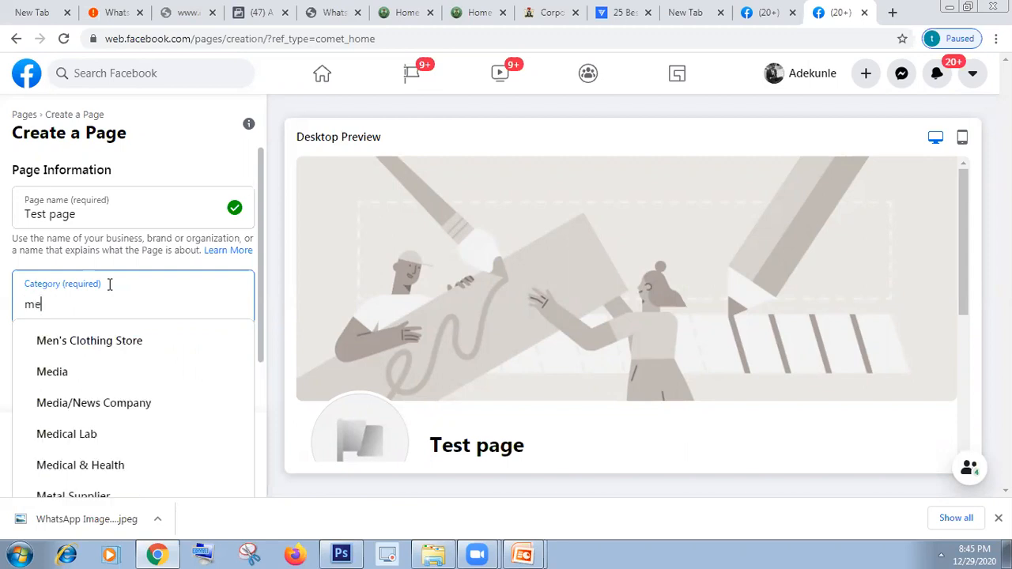
pyautogui.write('di')
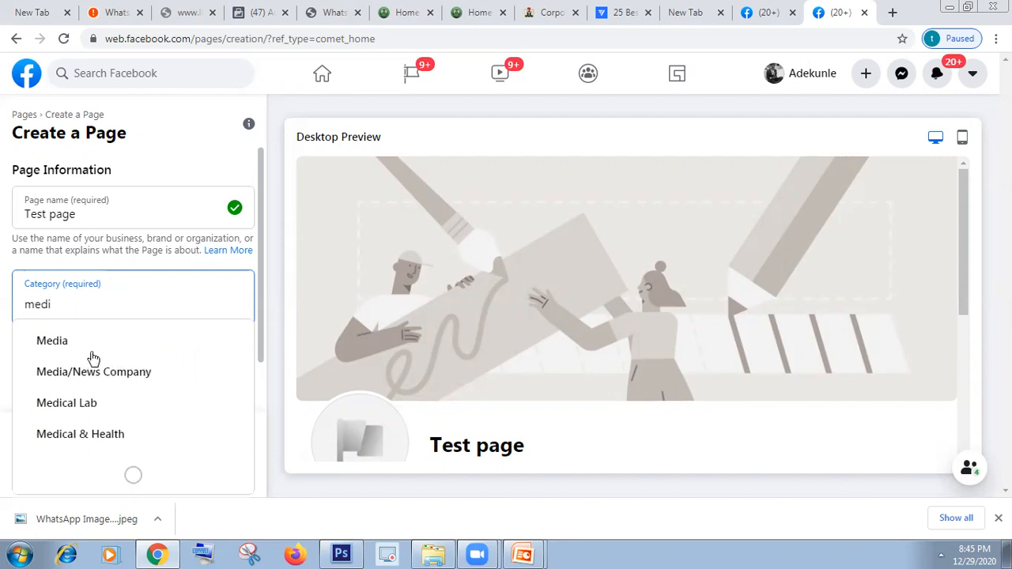
pyautogui.click(92, 351)
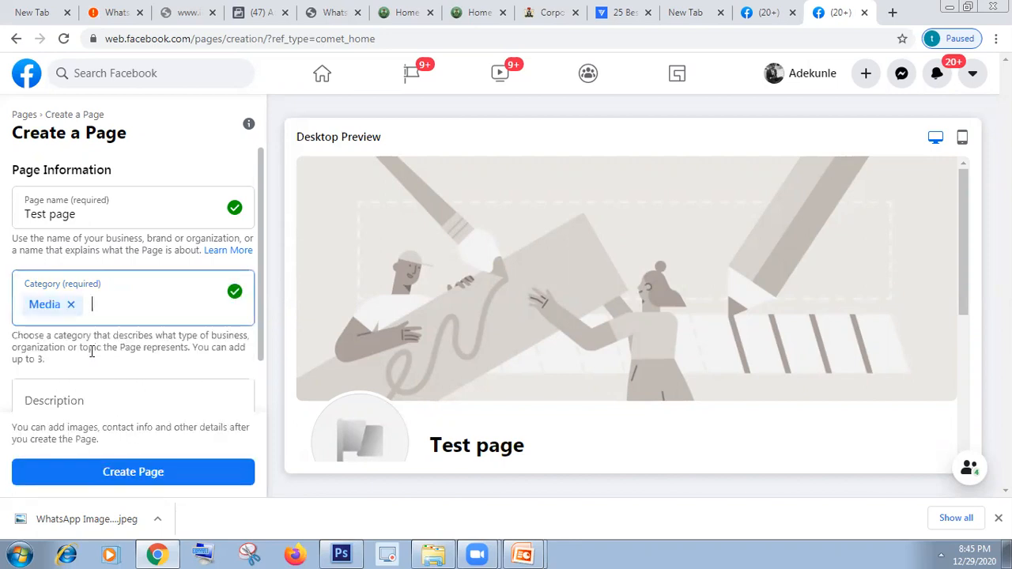
pyautogui.click(87, 401)
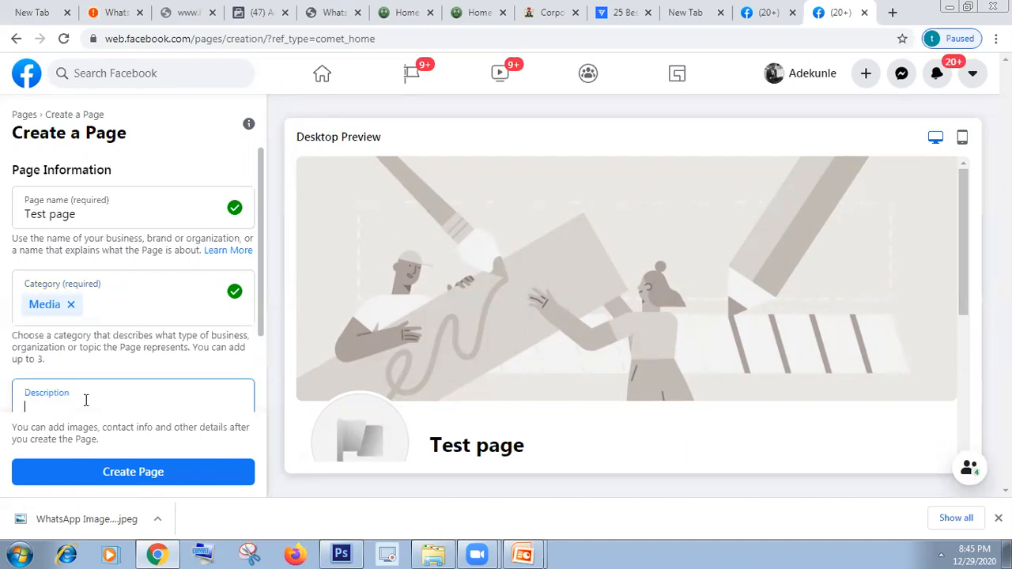
pyautogui.write('An')
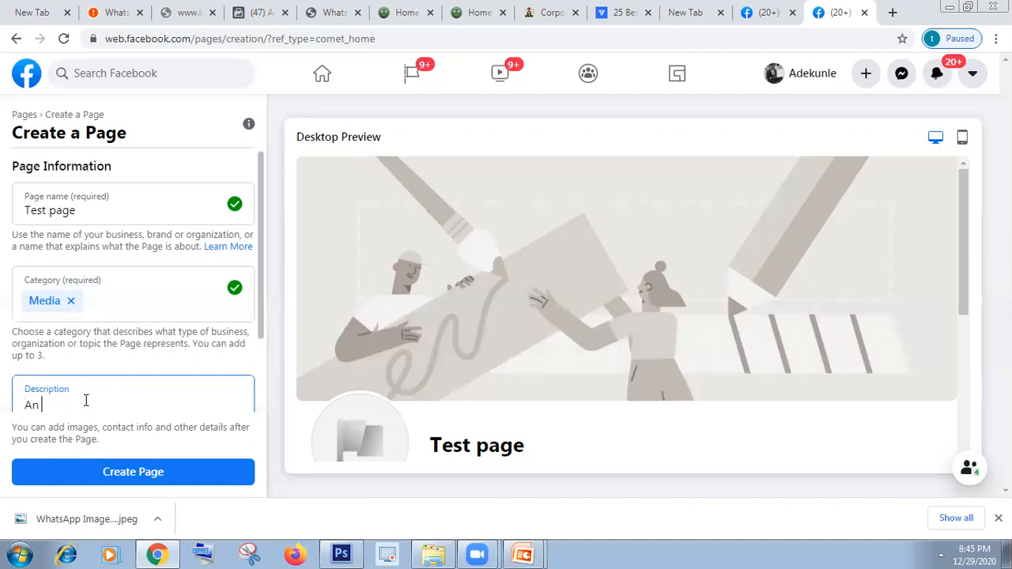
pyautogui.write(' ICT')
pyautogui.write('training center')
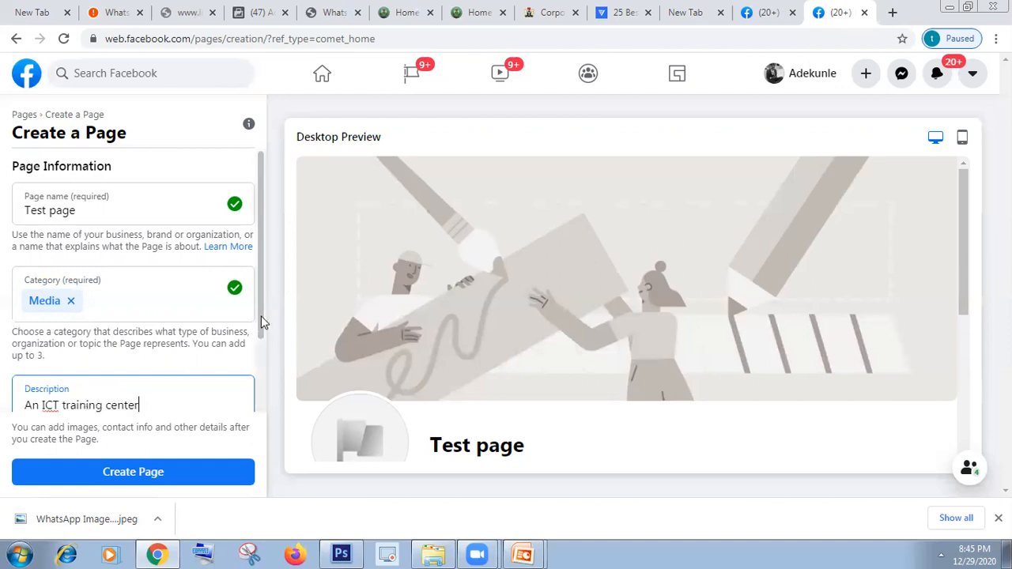
pyautogui.scroll(-1, 264, 362)
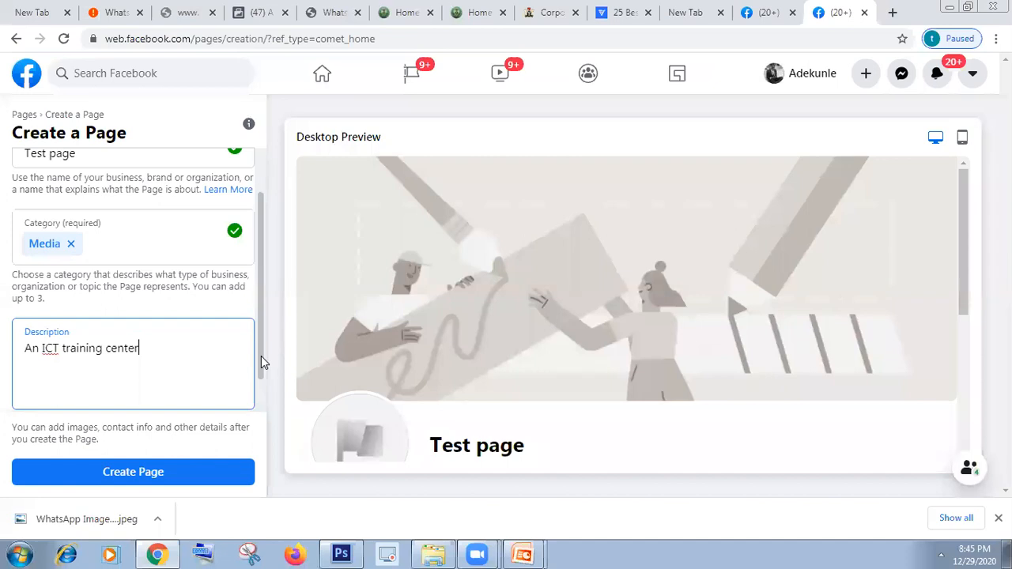
pyautogui.scroll(-2, 264, 387)
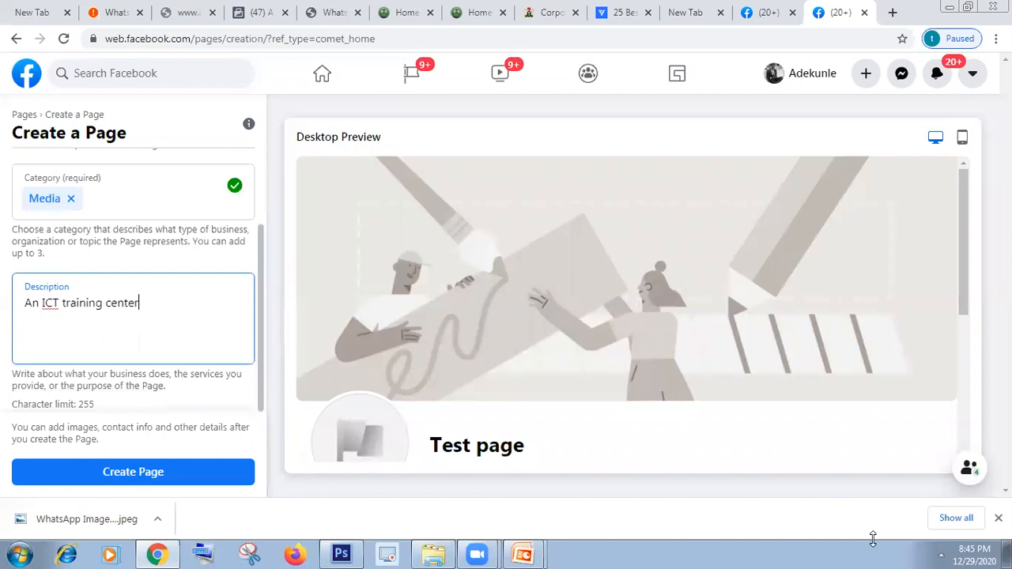
pyautogui.click(941, 554)
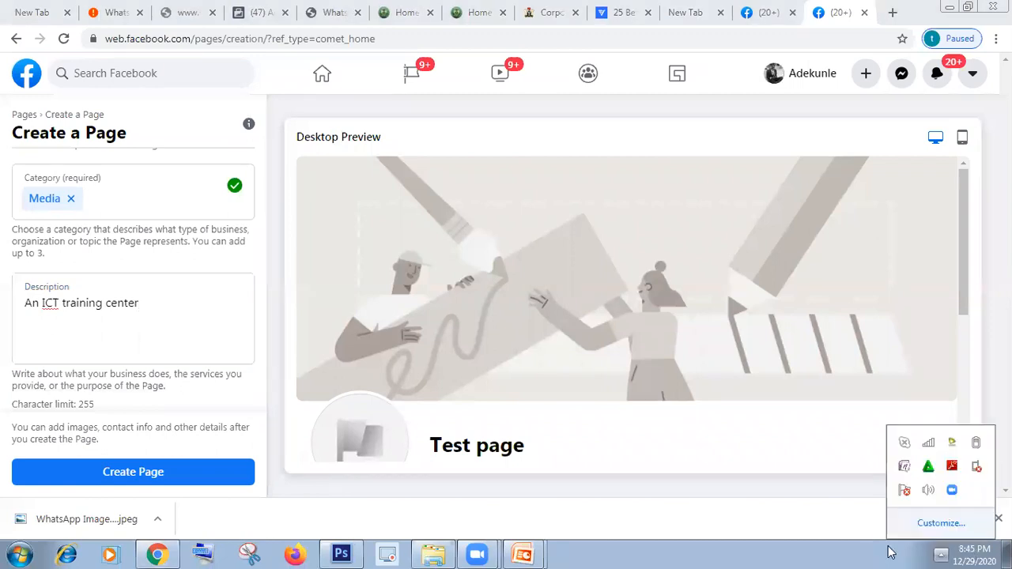
pyautogui.click(647, 468)
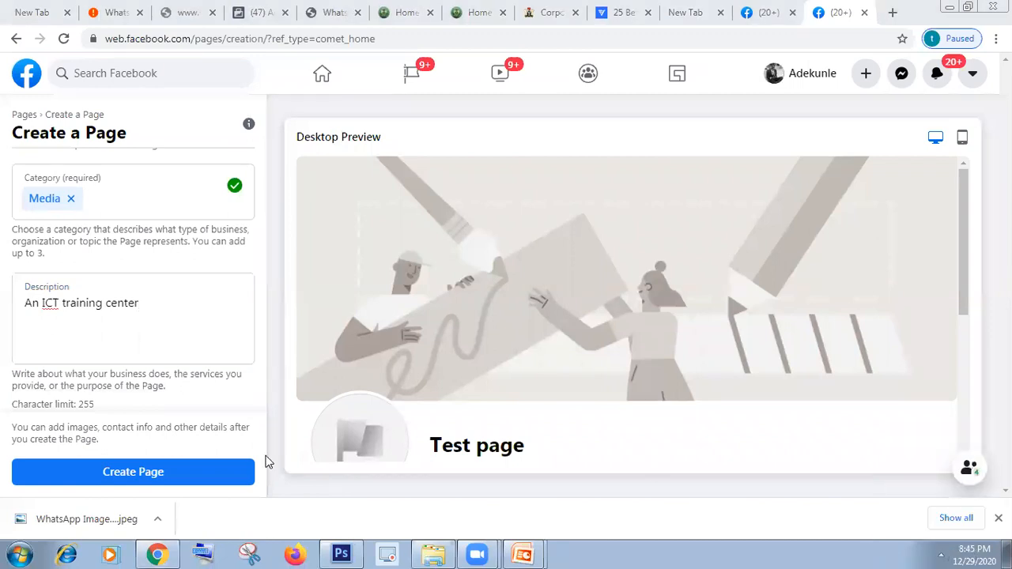
# Step: Create Test page and scroll to its optional profile and cover photo section
pyautogui.click(151, 473)
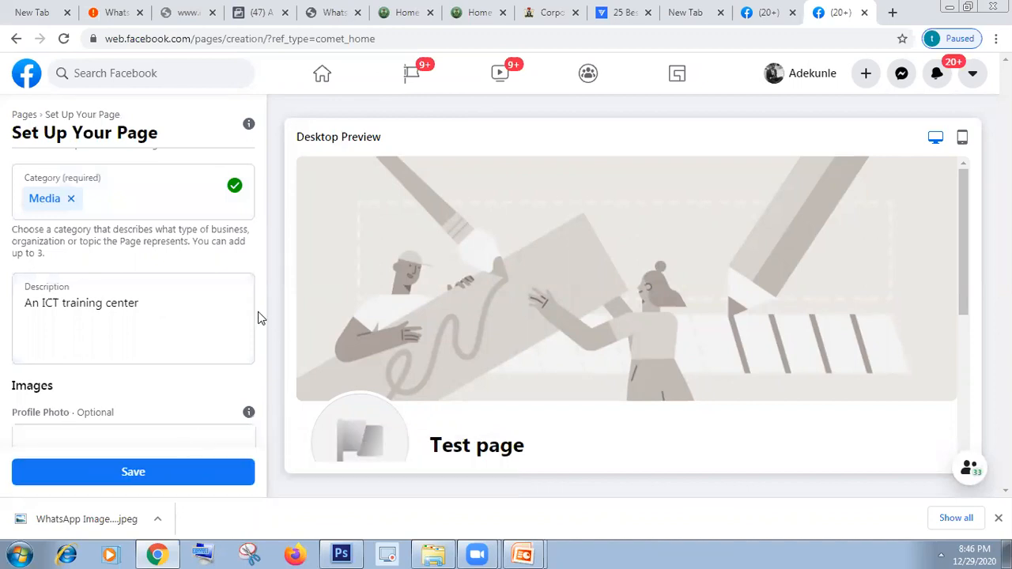
pyautogui.moveTo(261, 320); pyautogui.dragTo(261, 366)
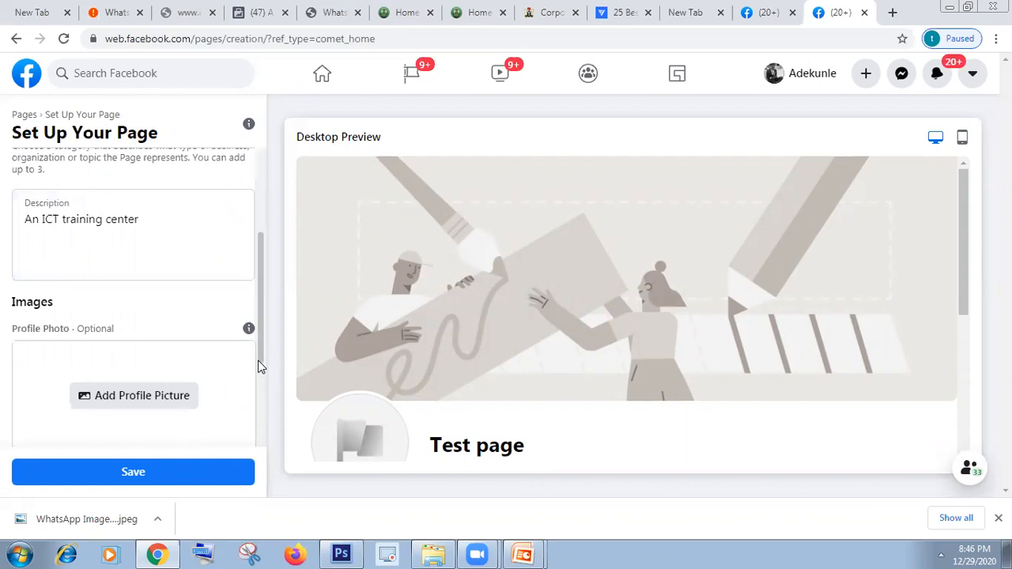
pyautogui.scroll(-1, 261, 391)
pyautogui.scroll(-1, 264, 419)
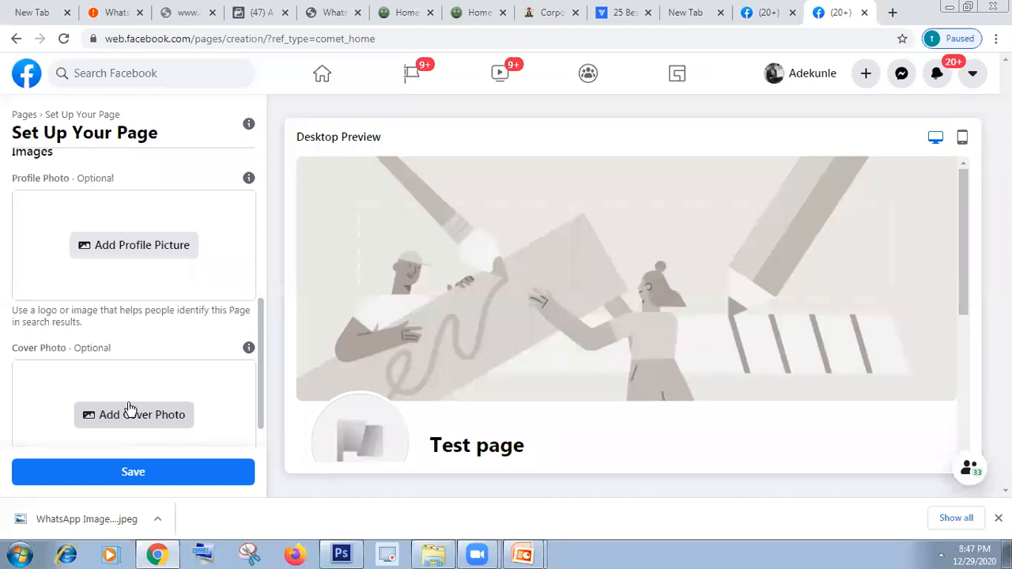
# Step: Save the page setup without photos and begin creating the page username
pyautogui.click(133, 473)
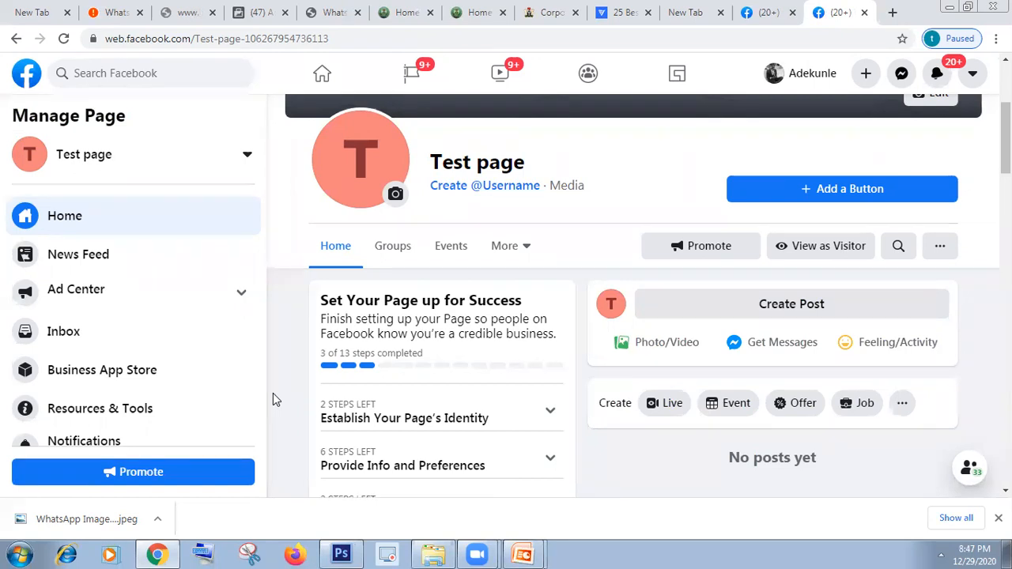
pyautogui.click(498, 190)
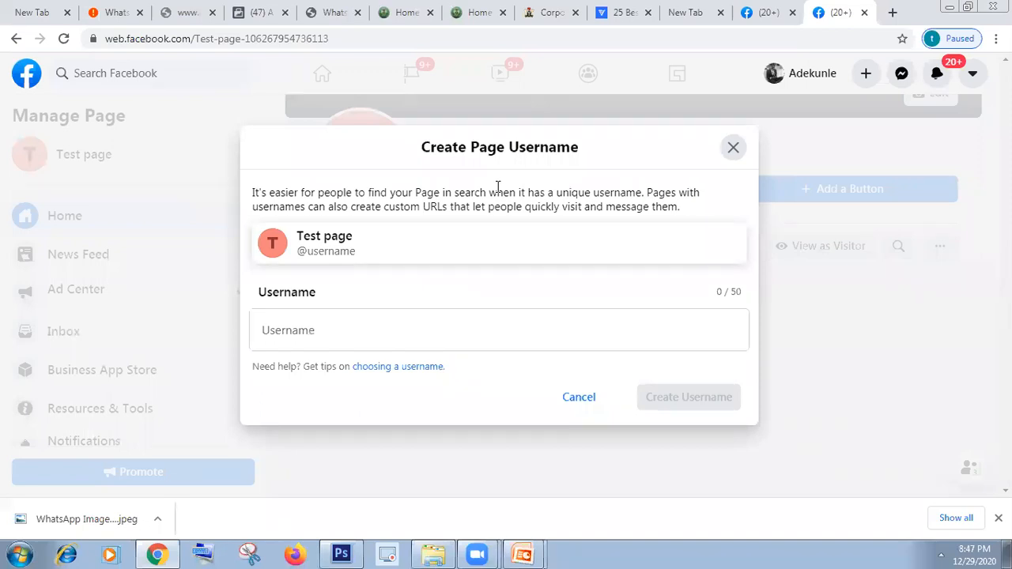
# Step: Try the username Testpage and several numbered variants, all unavailable
pyautogui.click(339, 334)
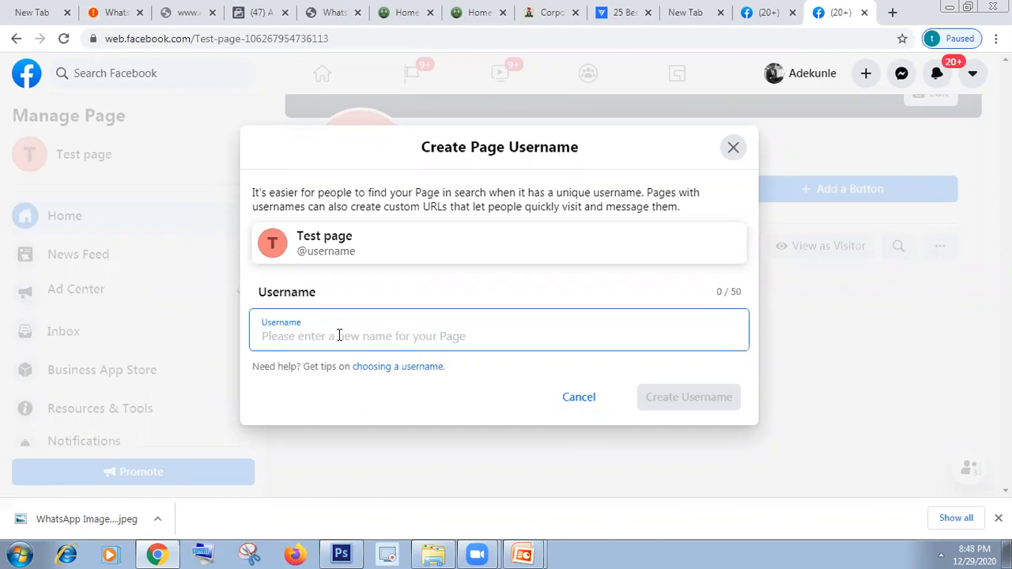
pyautogui.write('Tes')
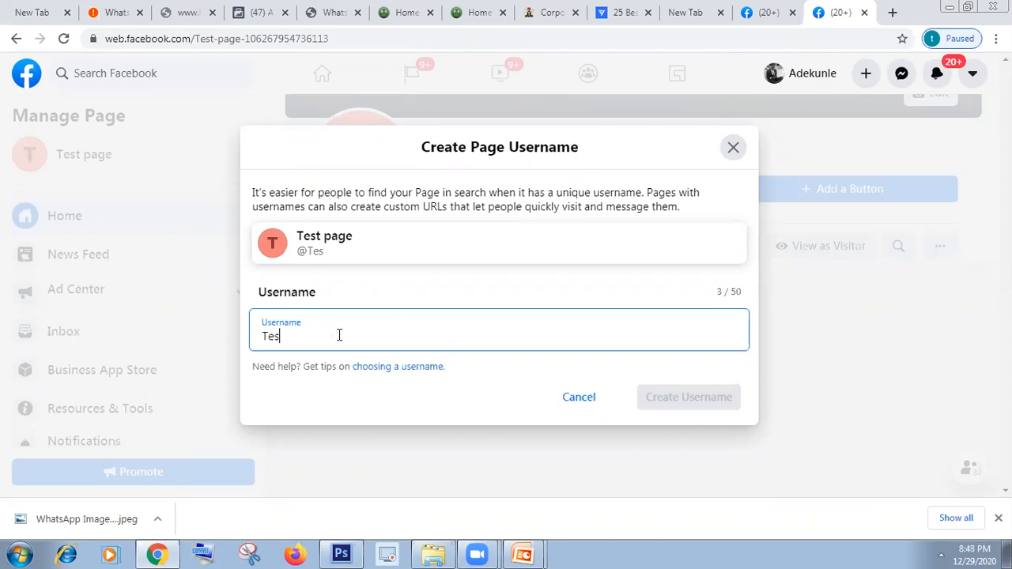
pyautogui.write('tpage')
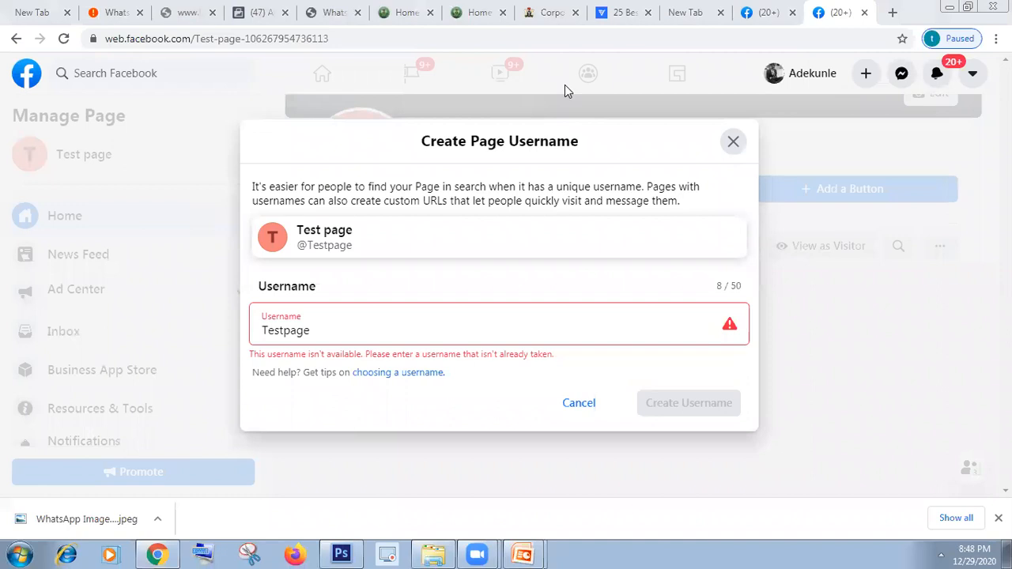
pyautogui.click(346, 331)
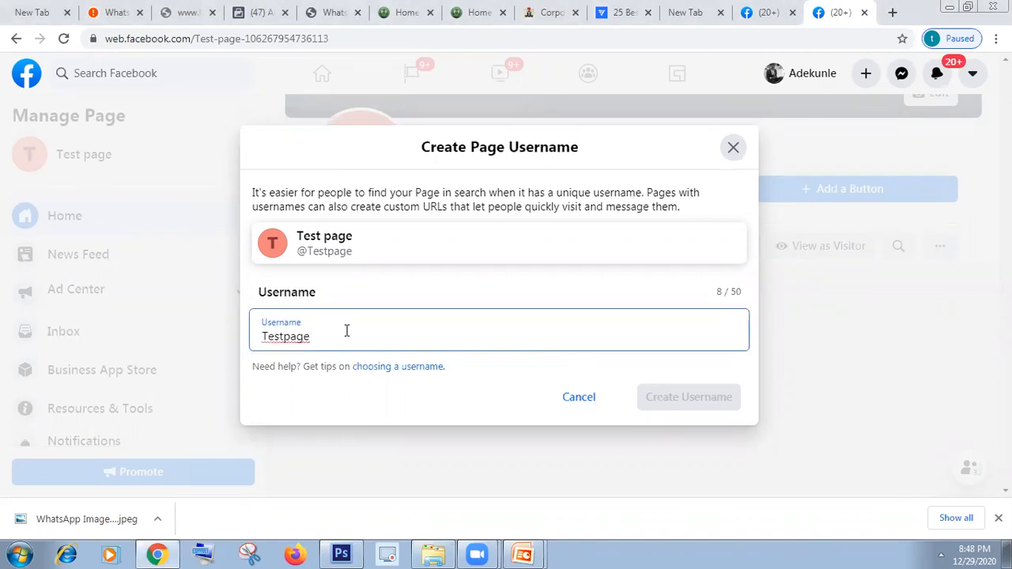
pyautogui.write('1')
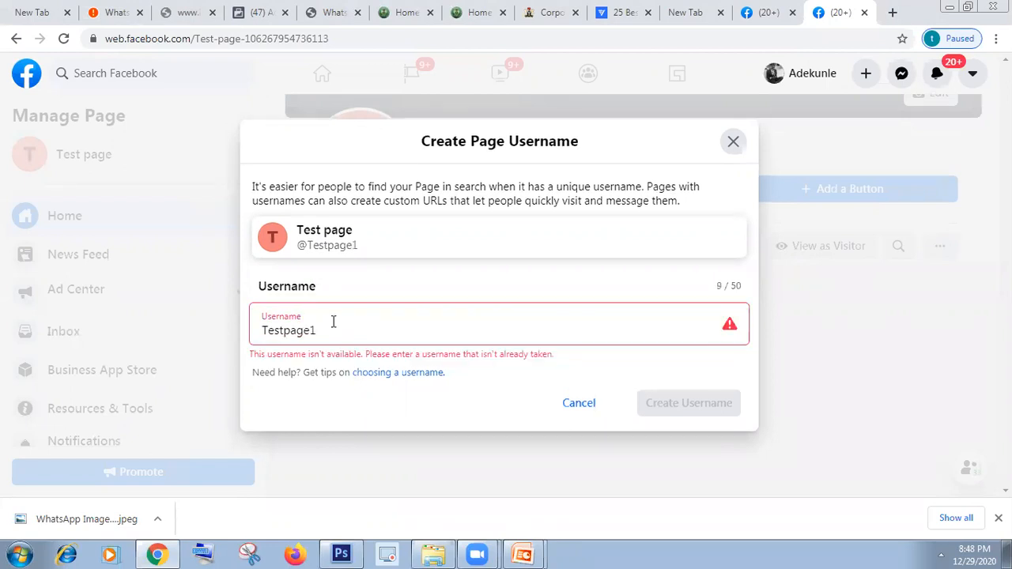
pyautogui.write('2')
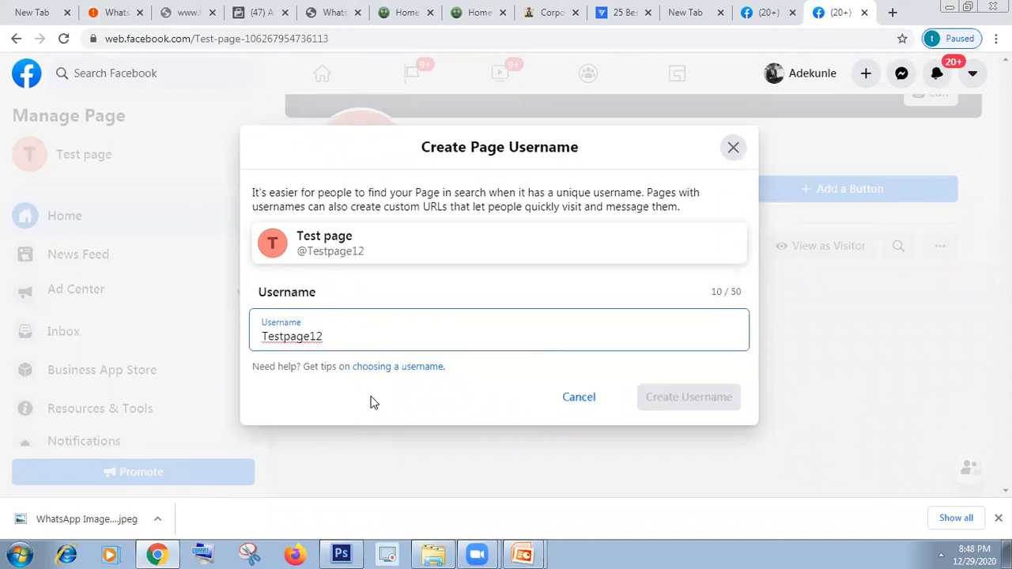
pyautogui.click(331, 325)
pyautogui.write('5')
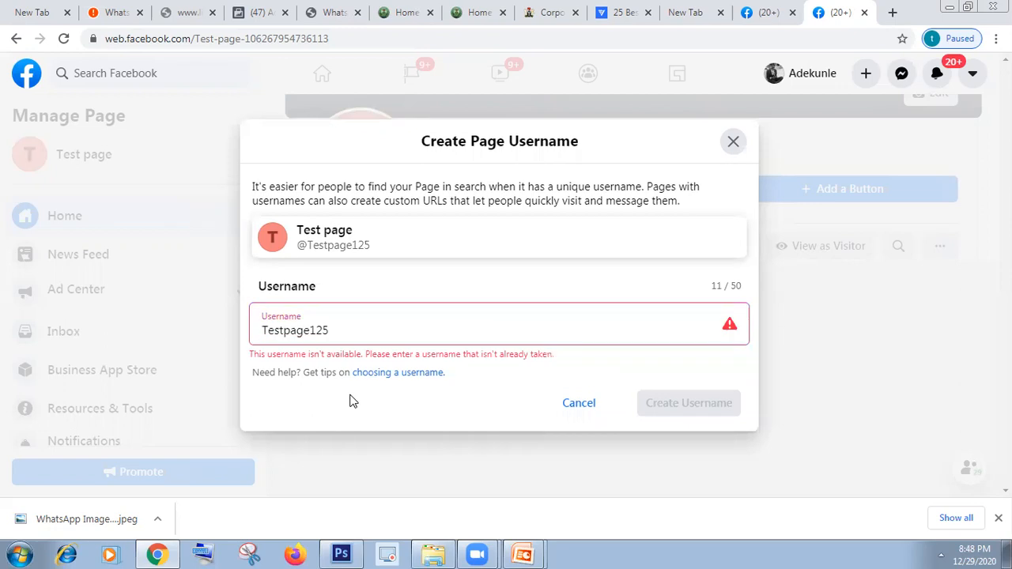
pyautogui.click(338, 330)
pyautogui.press('BackSpace')
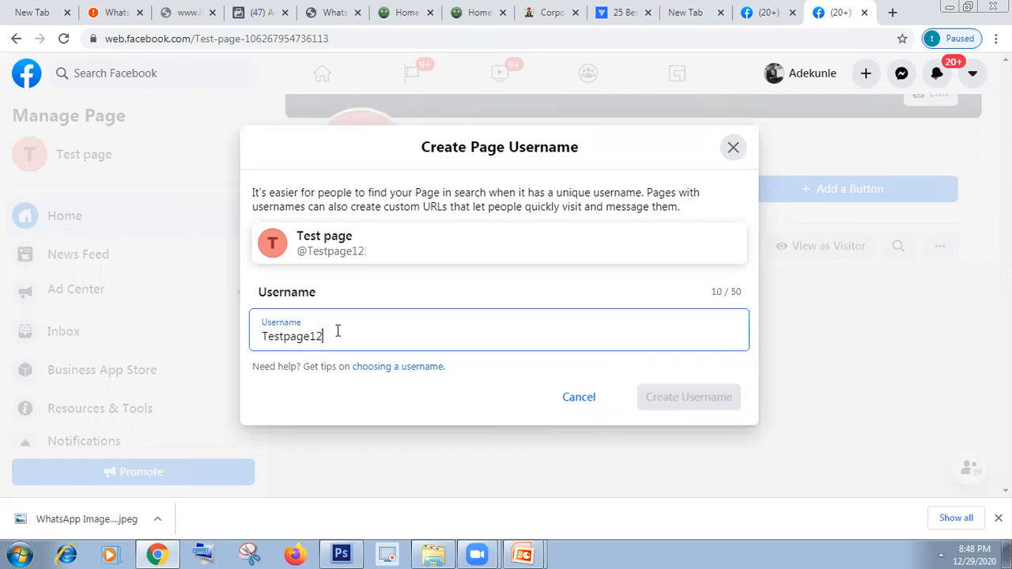
pyautogui.write('5')
pyautogui.press('BackSpace')
pyautogui.write('23')
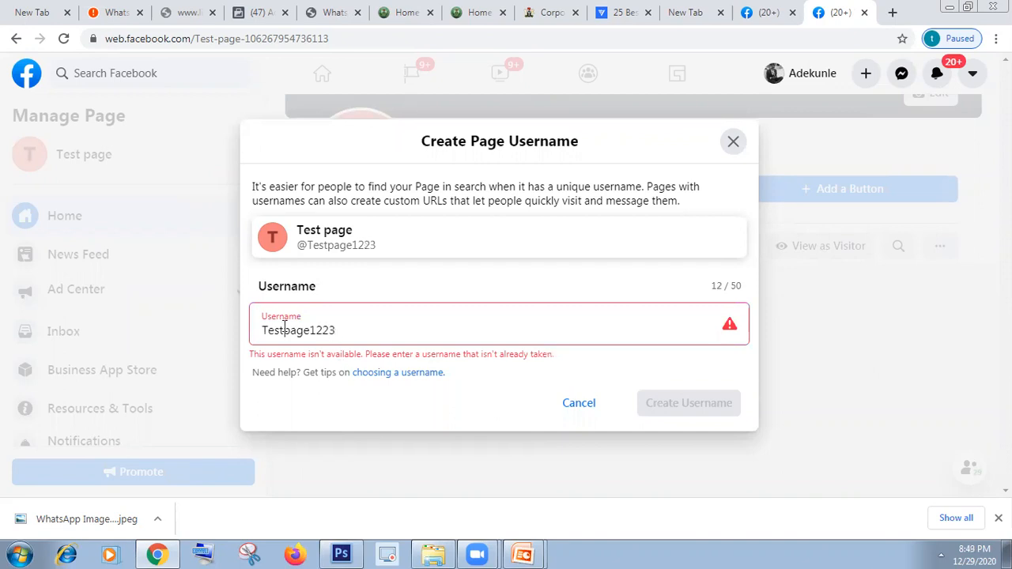
# Step: Try test2, test24 and Test24, then create the available username Test249
pyautogui.moveTo(337, 331); pyautogui.dragTo(237, 346)
pyautogui.write('te')
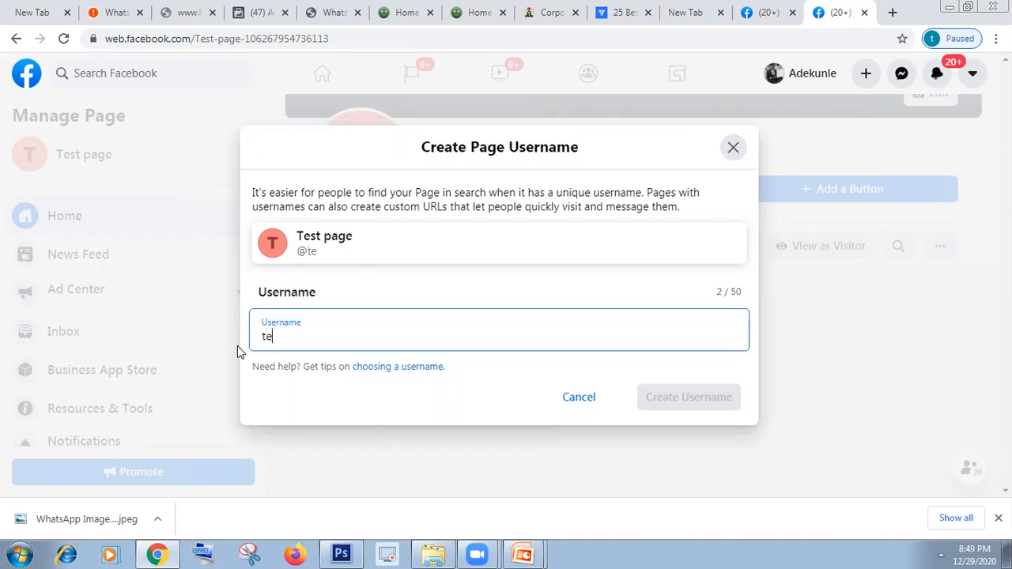
pyautogui.write('st2')
pyautogui.click(429, 419)
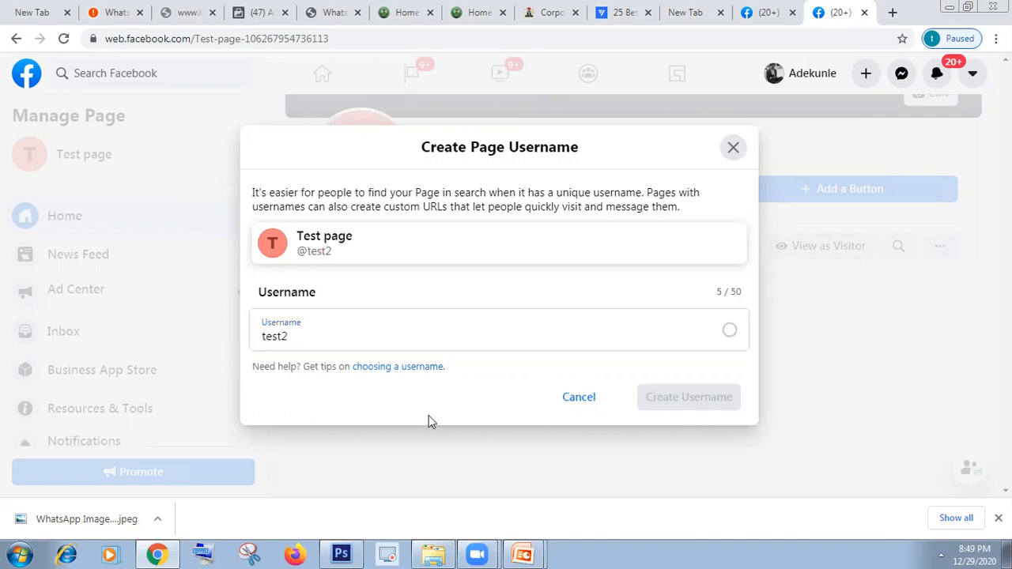
pyautogui.click(333, 333)
pyautogui.write('4')
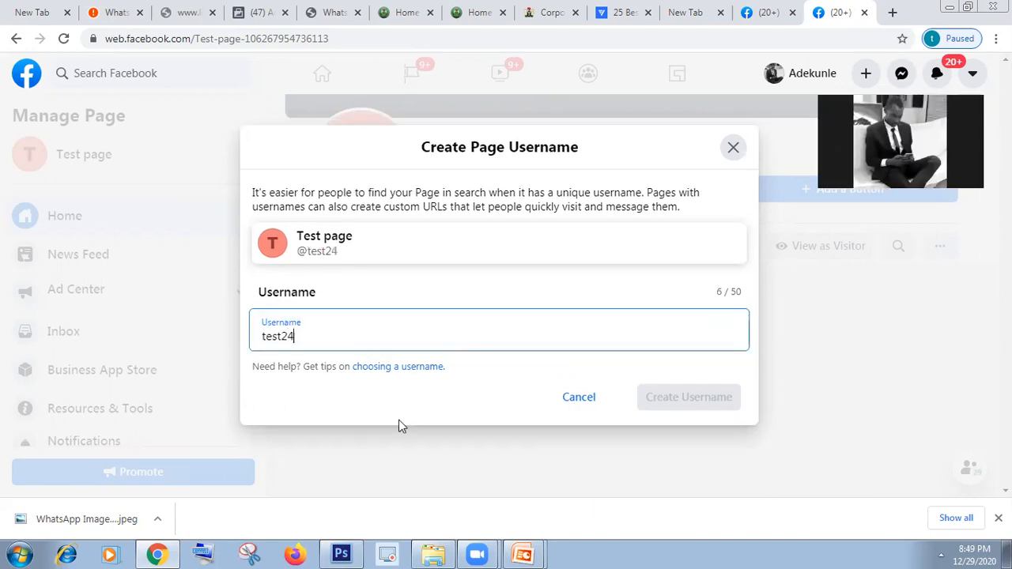
pyautogui.click(399, 427)
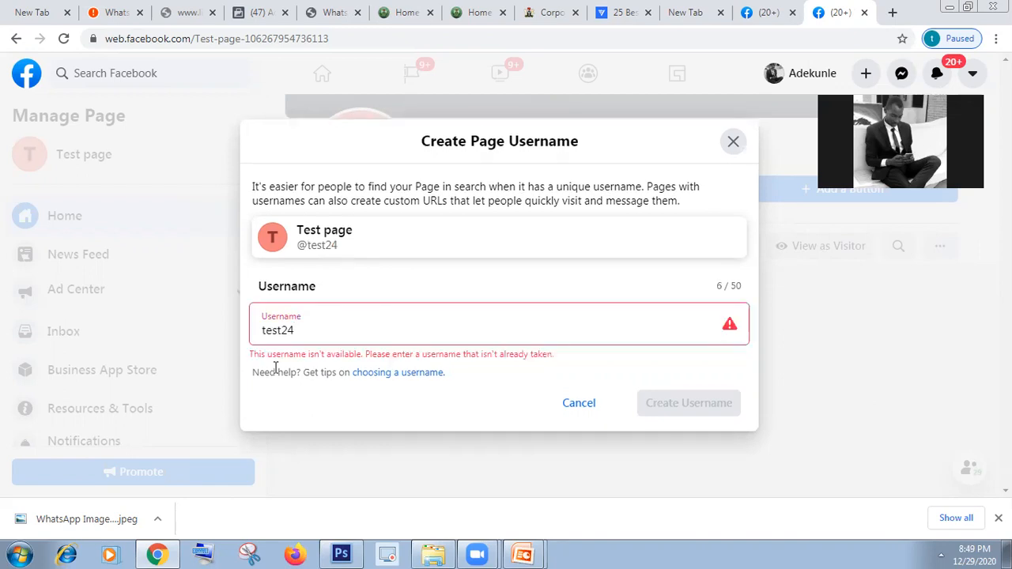
pyautogui.click(268, 332)
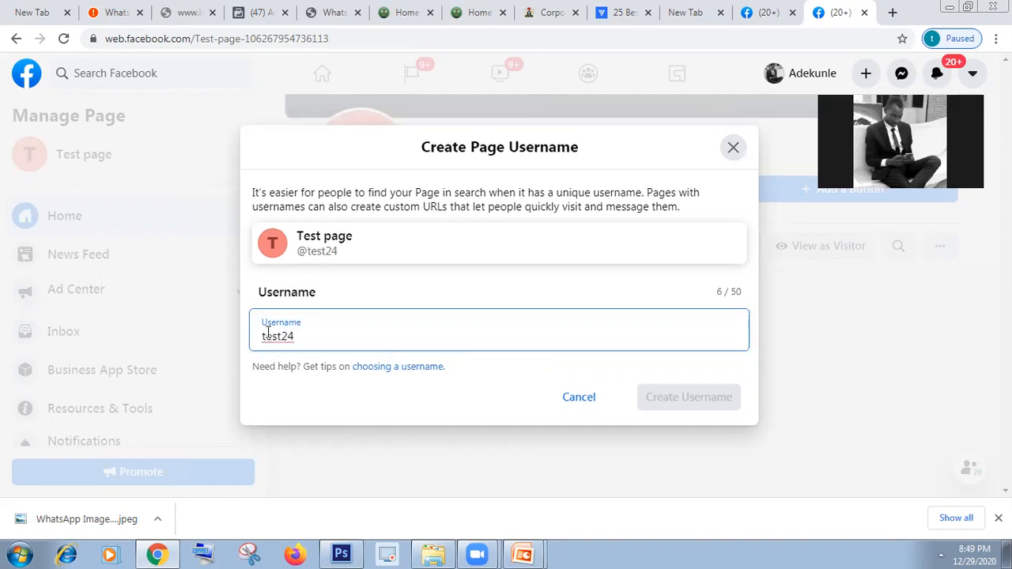
pyautogui.press('BackSpace')
pyautogui.write('T')
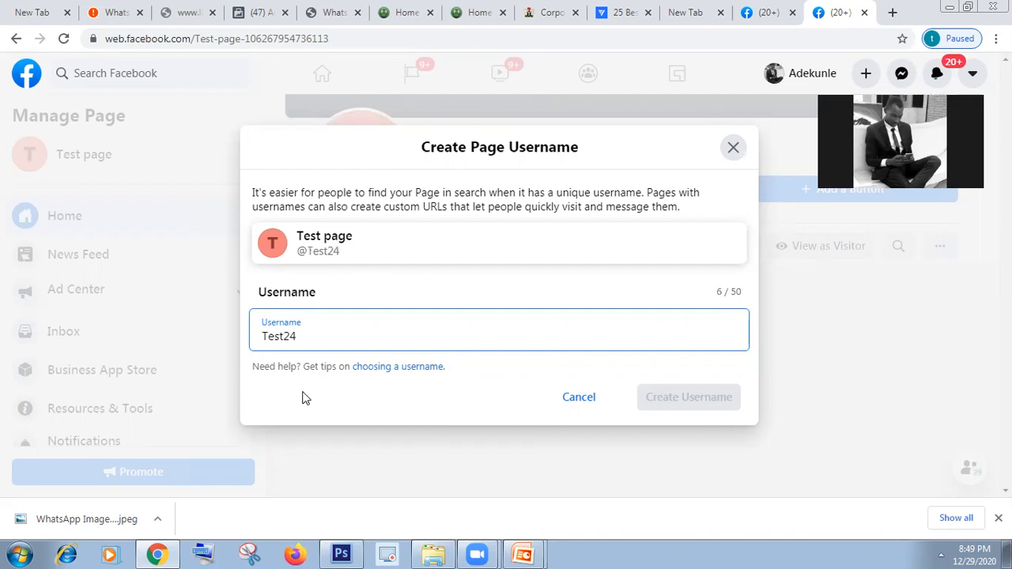
pyautogui.click(322, 339)
pyautogui.write('9')
pyautogui.click(344, 390)
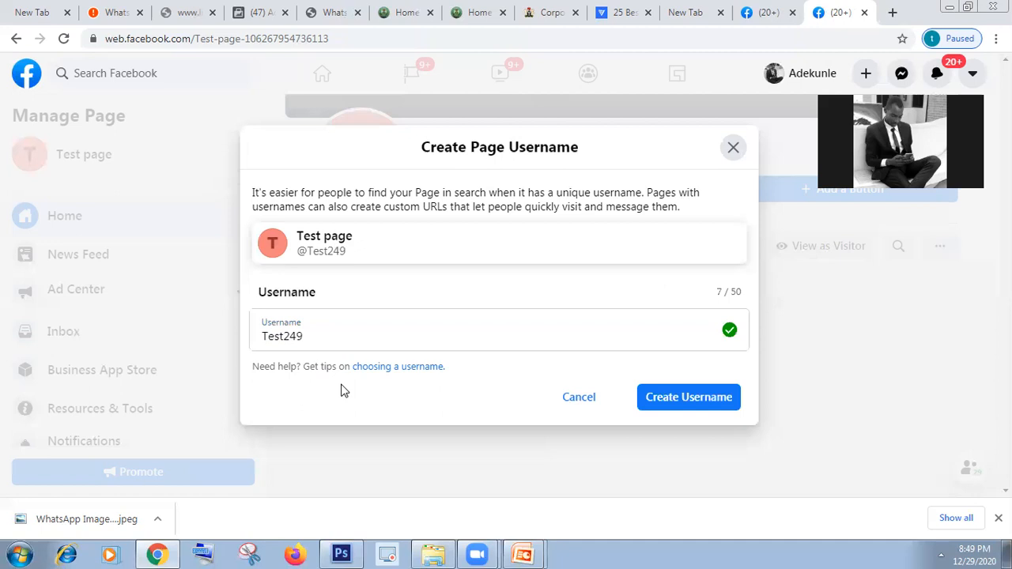
pyautogui.click(696, 402)
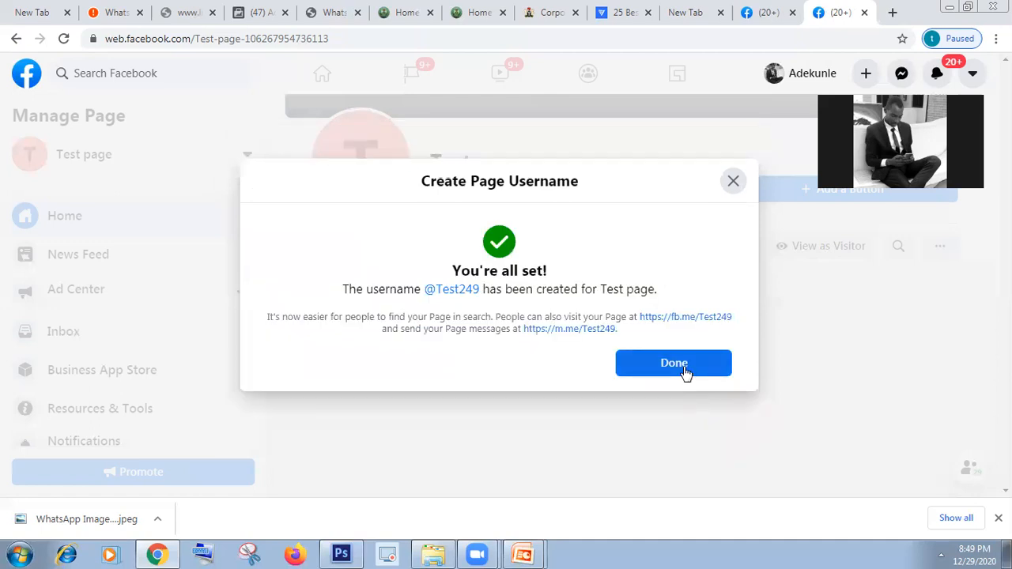
pyautogui.click(685, 365)
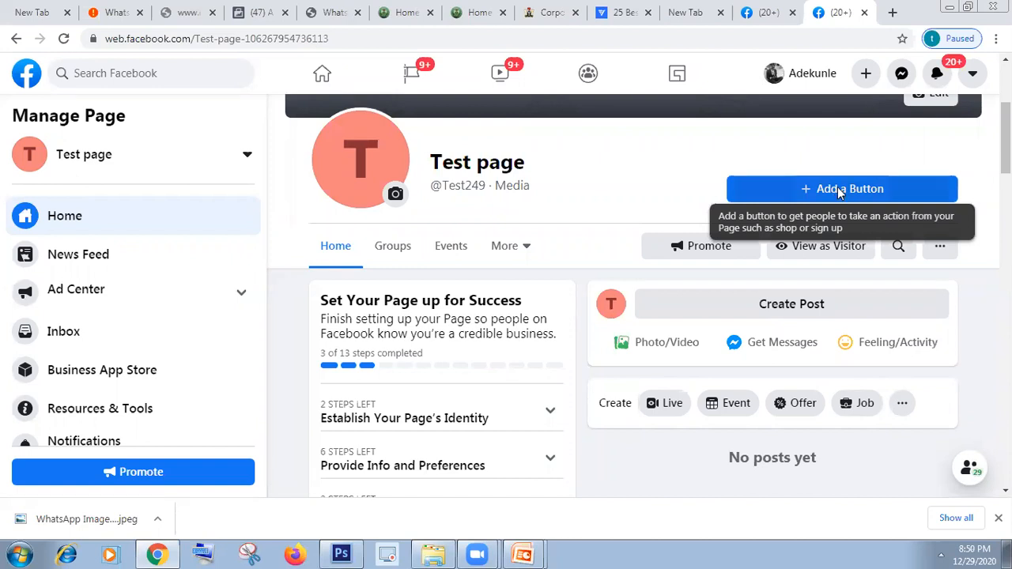
# Step: Add a Send Message action button to Test page
pyautogui.click(840, 193)
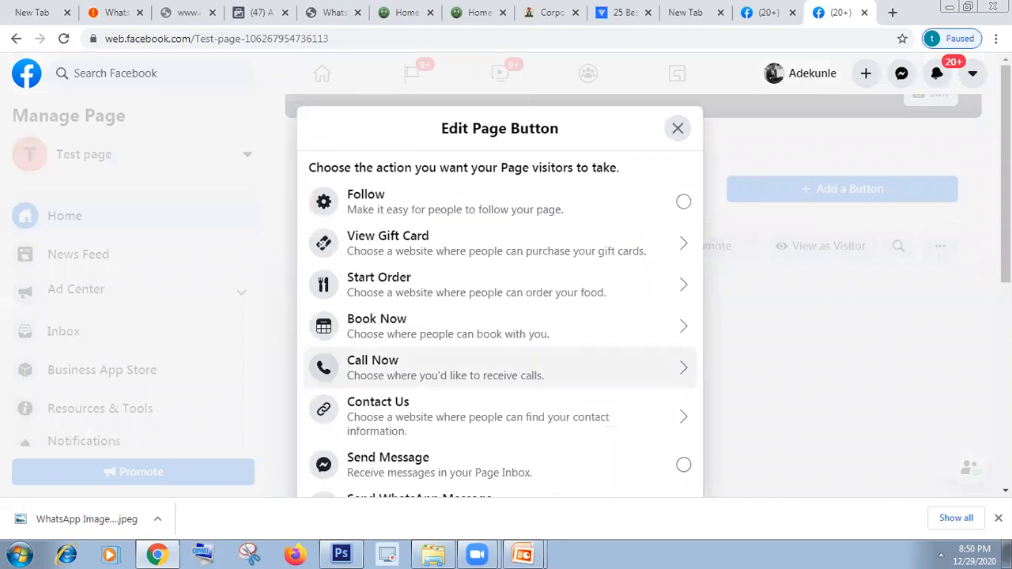
pyautogui.scroll(-1, 513, 362)
pyautogui.click(510, 360)
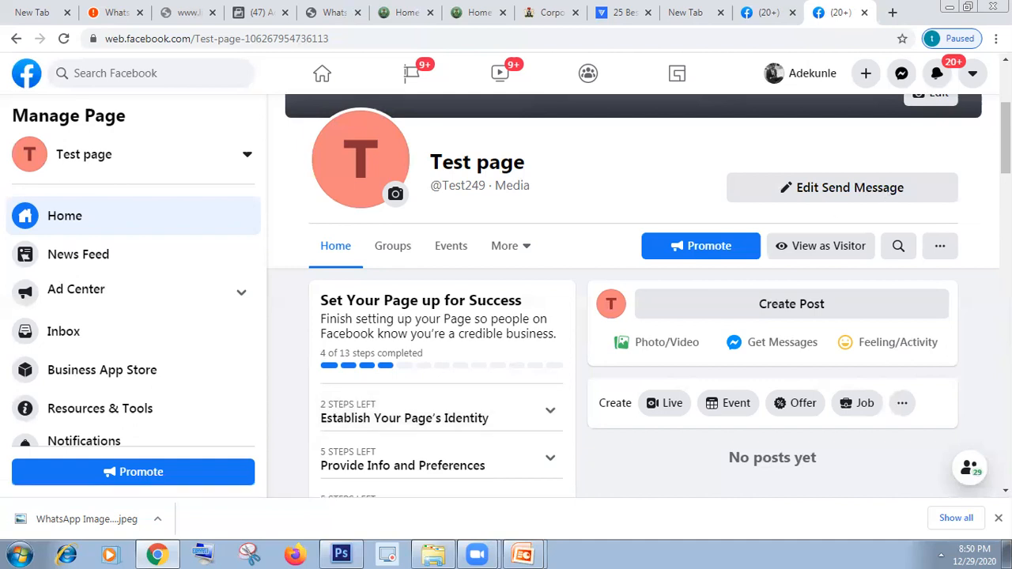
pyautogui.scroll(1, 685, 223)
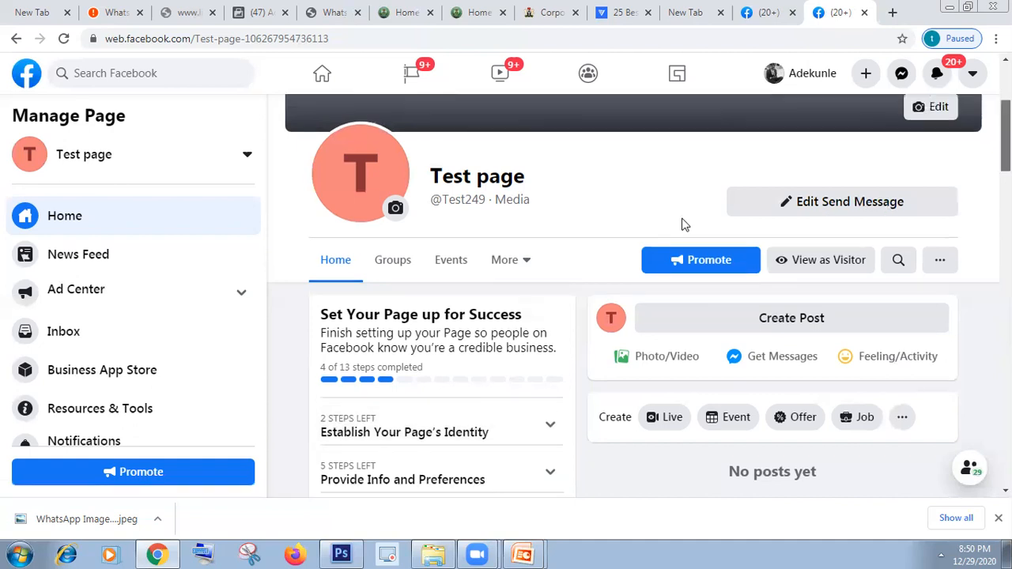
pyautogui.scroll(3, 506, 463)
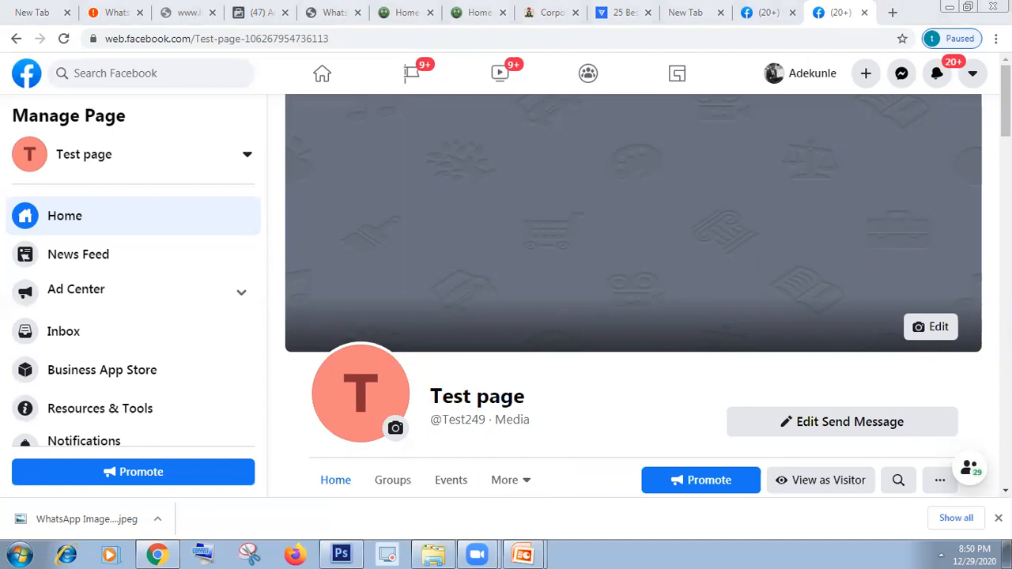
pyautogui.scroll(-1, 633, 293)
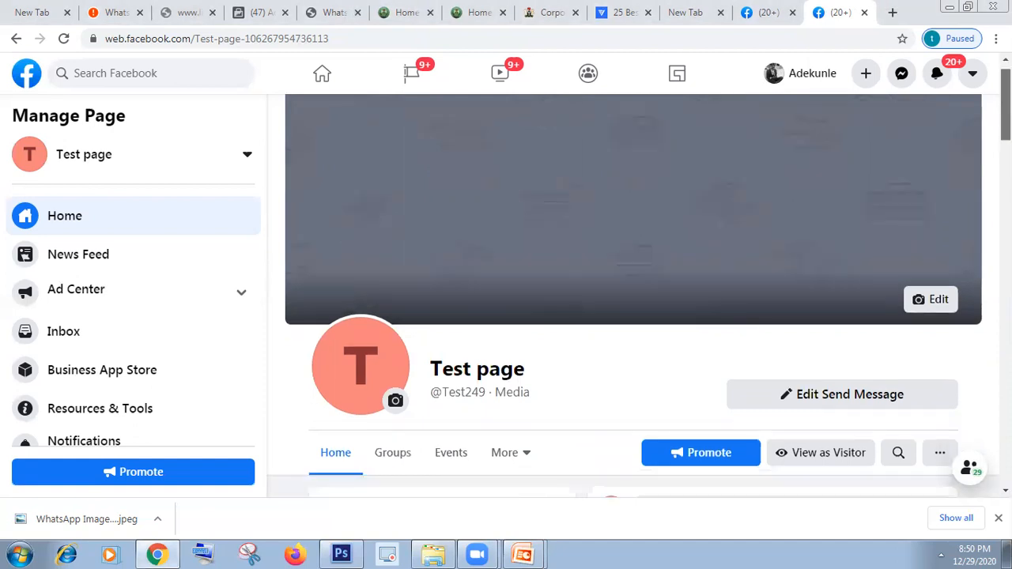
pyautogui.scroll(-1, 633, 292)
pyautogui.scroll(2, 528, 137)
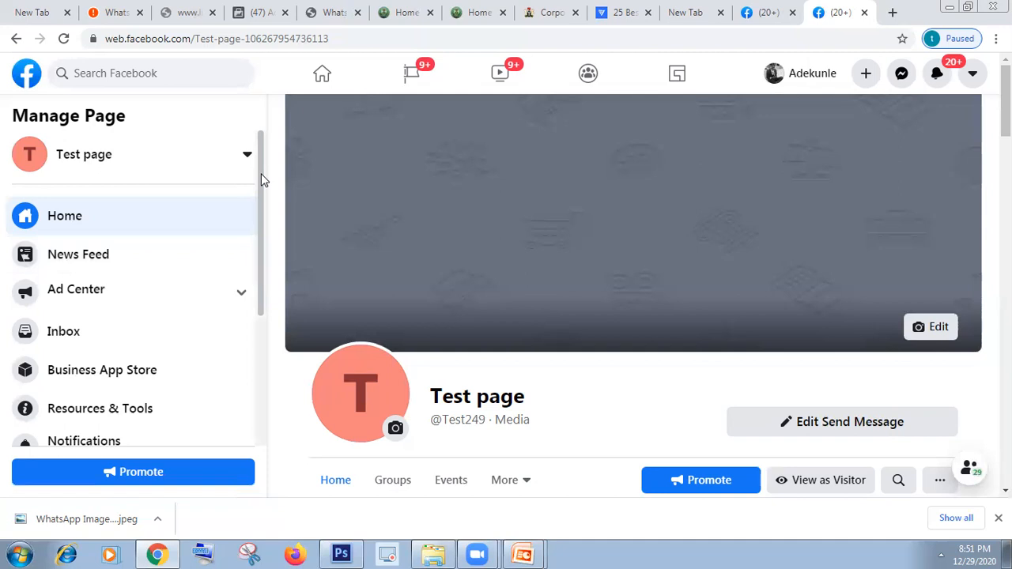
pyautogui.scroll(-3, 262, 285)
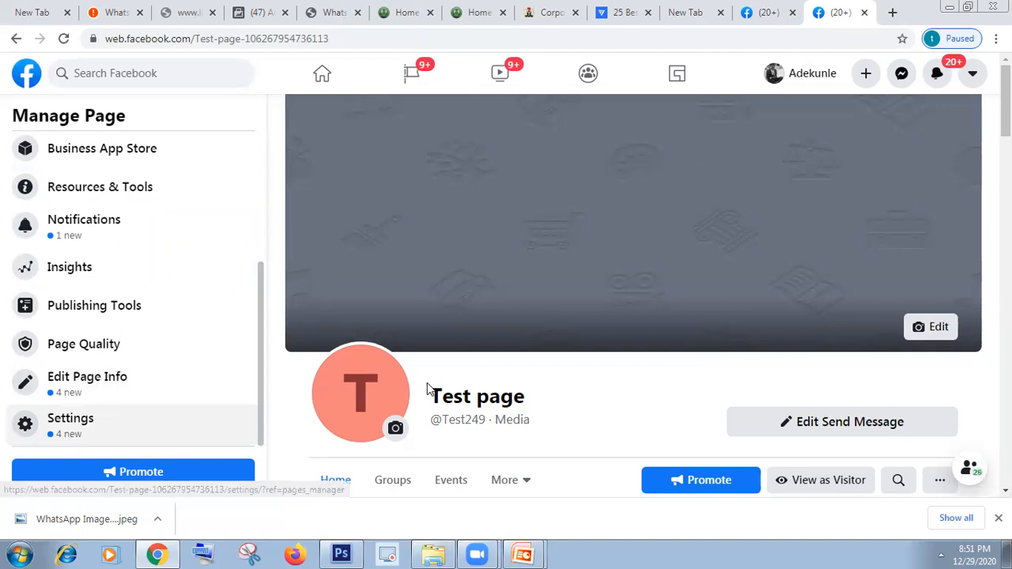
# Step: Open Page Settings and leave Page Visibility set to Page published
pyautogui.click(88, 430)
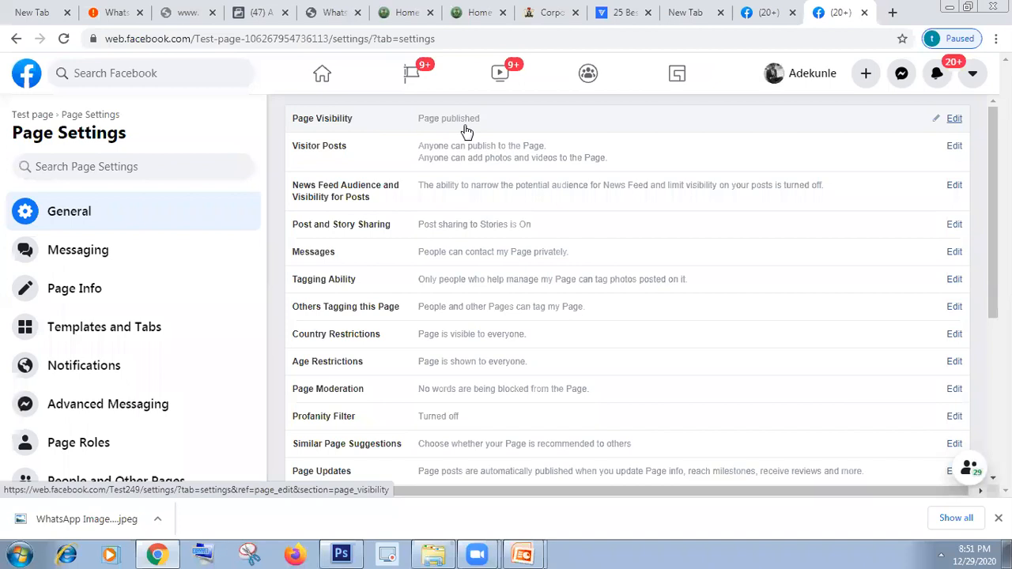
pyautogui.click(956, 122)
pyautogui.click(954, 121)
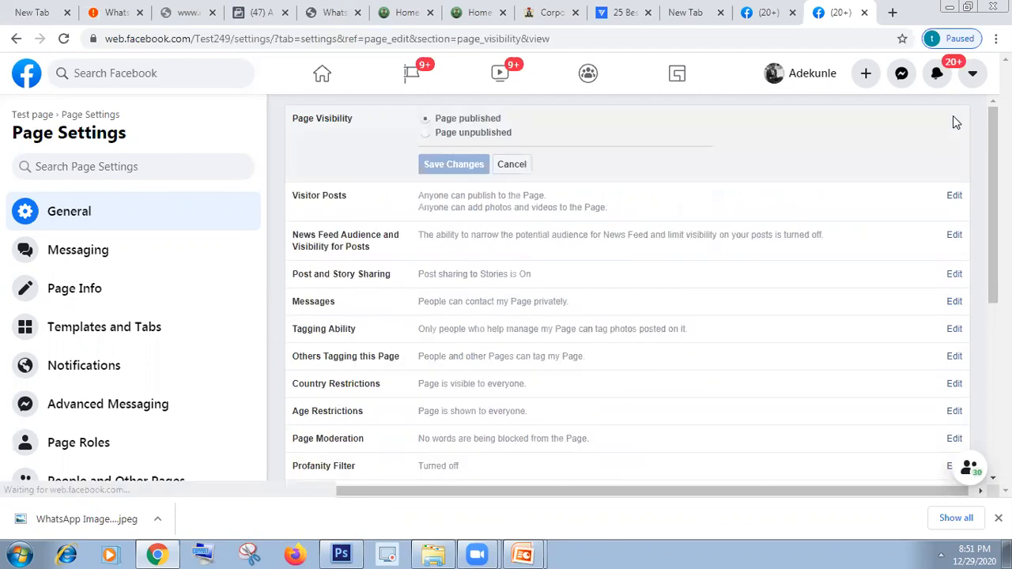
pyautogui.click(525, 172)
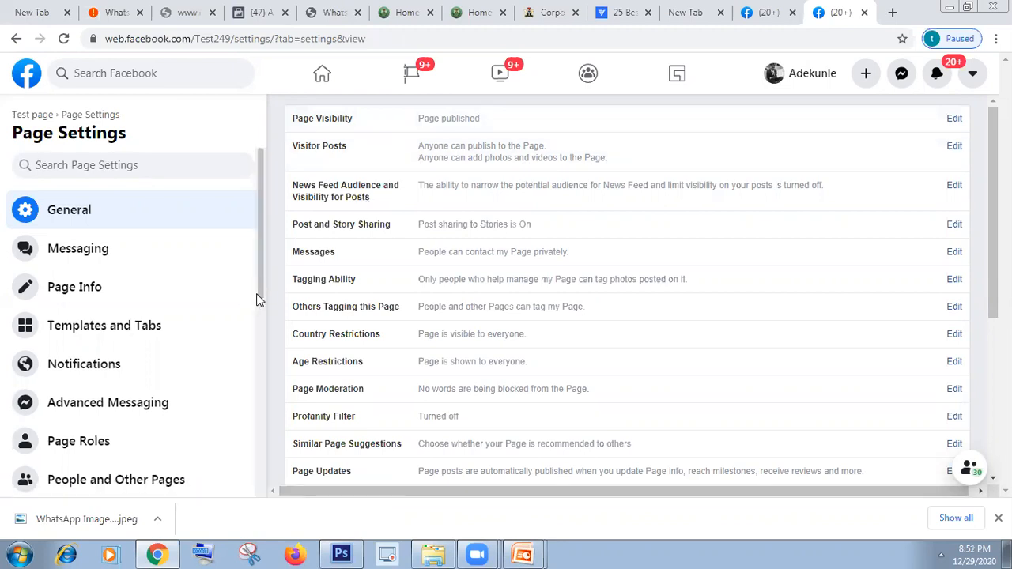
pyautogui.scroll(-2, 257, 356)
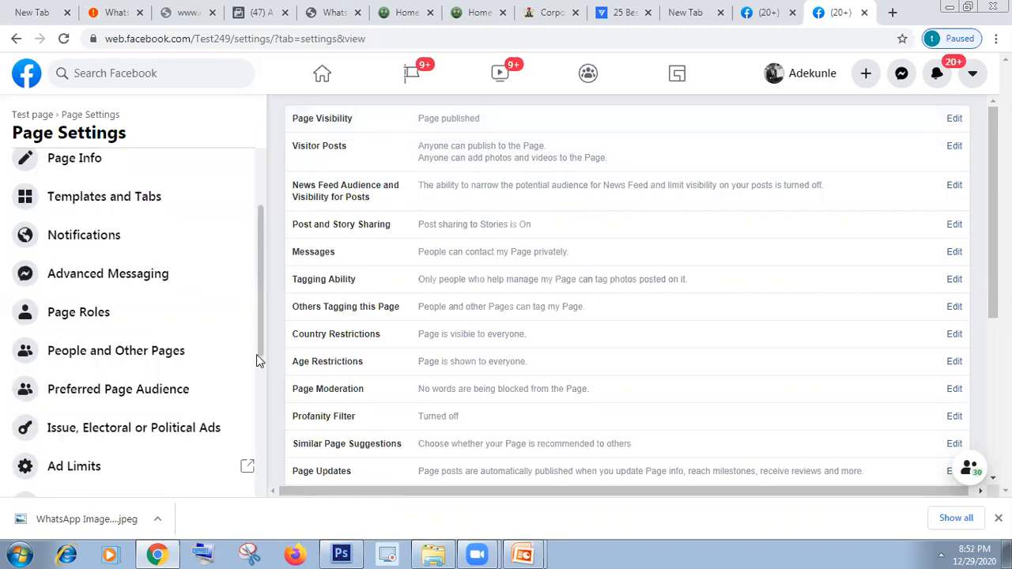
pyautogui.scroll(-1, 256, 361)
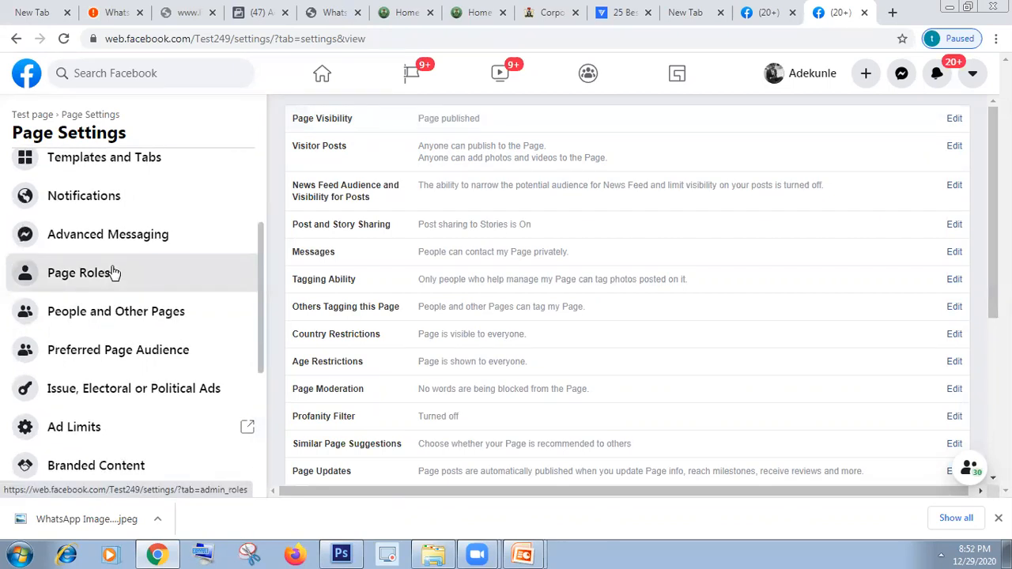
# Step: Open Page Roles and view the role choices in the Assign a New Page Role form
pyautogui.click(113, 272)
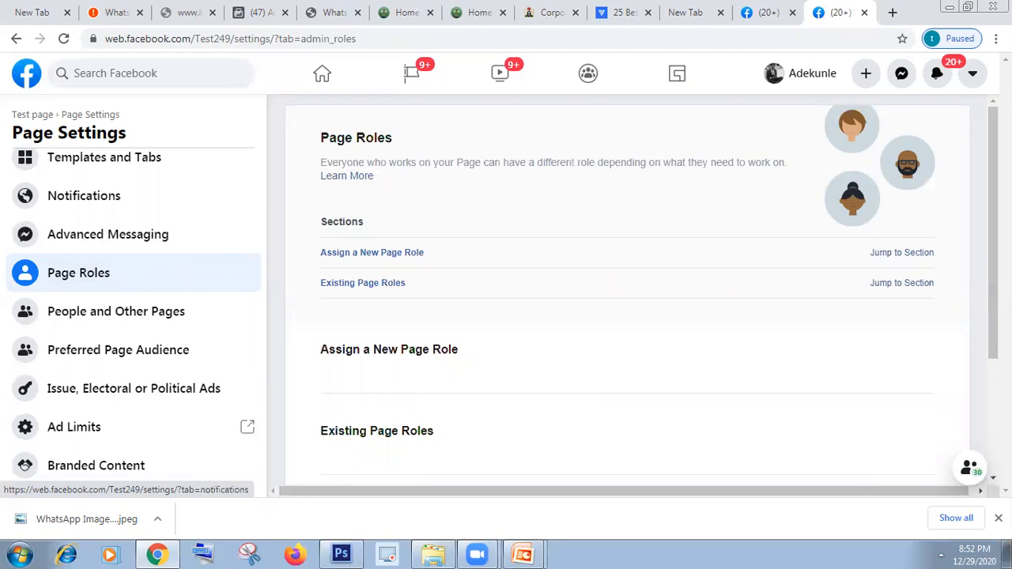
pyautogui.scroll(-1, 627, 292)
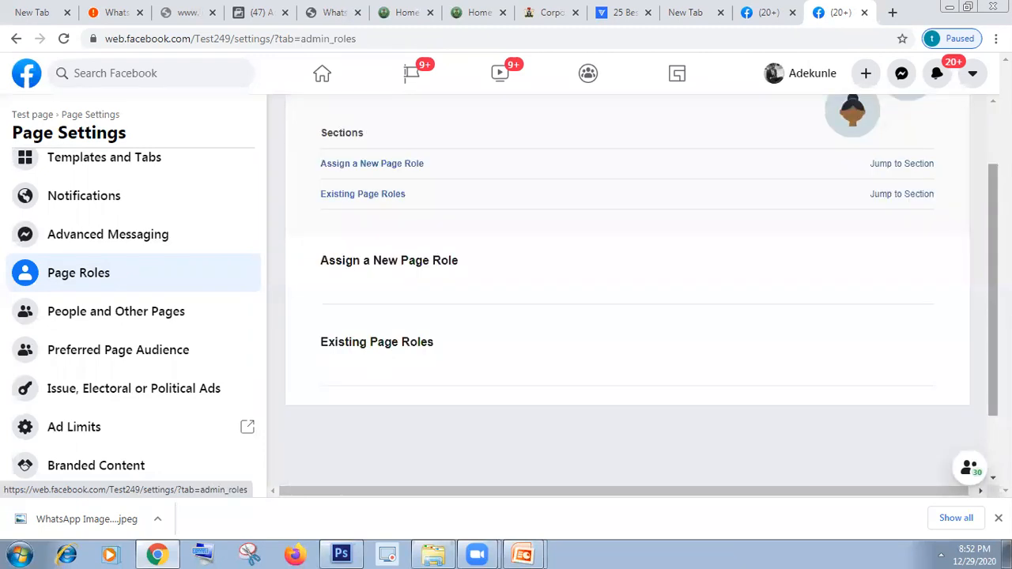
pyautogui.scroll(1, 345, 249)
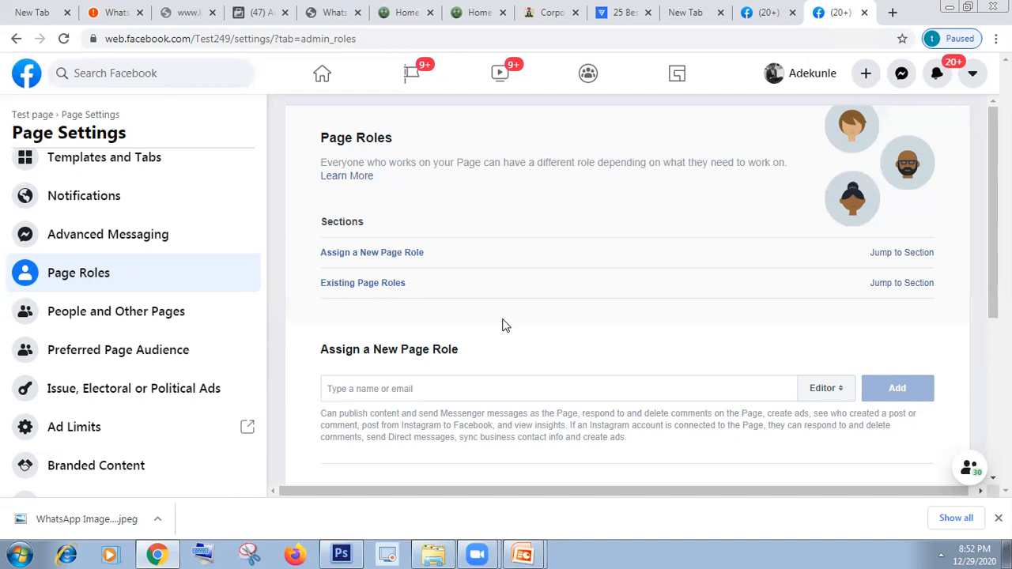
pyautogui.click(448, 385)
pyautogui.moveTo(994, 238); pyautogui.dragTo(994, 237)
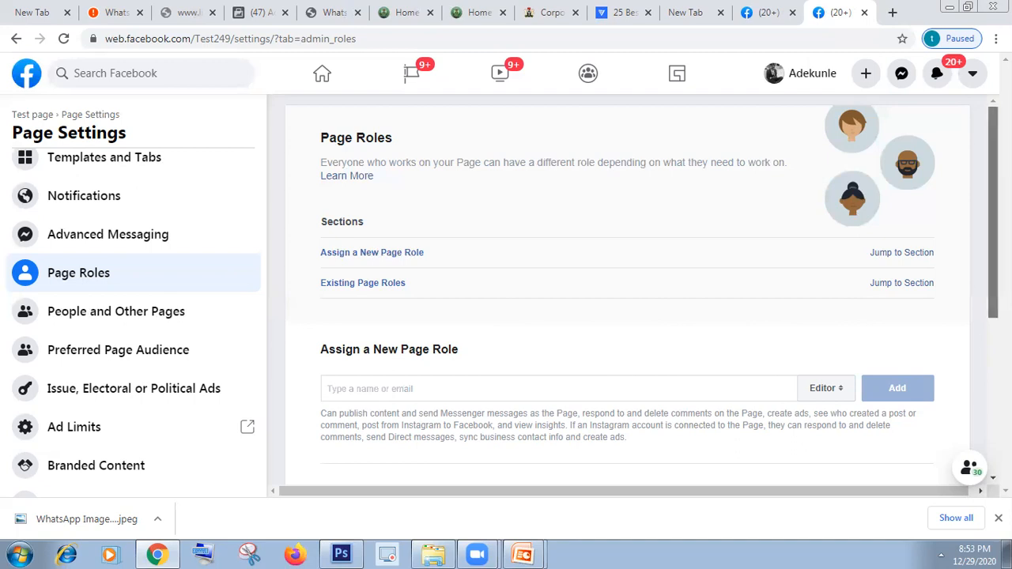
pyautogui.scroll(-1, 615, 295)
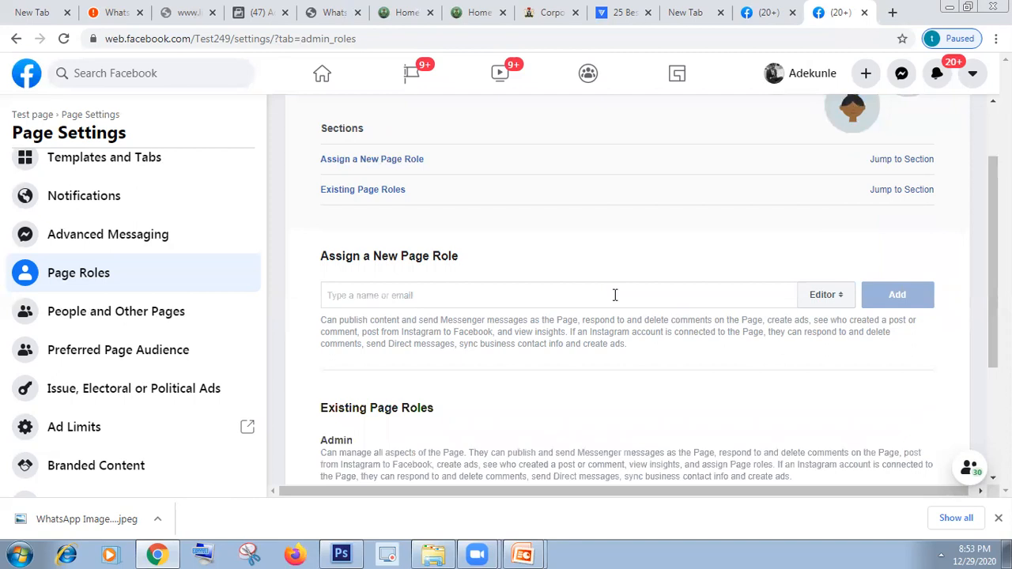
pyautogui.click(826, 297)
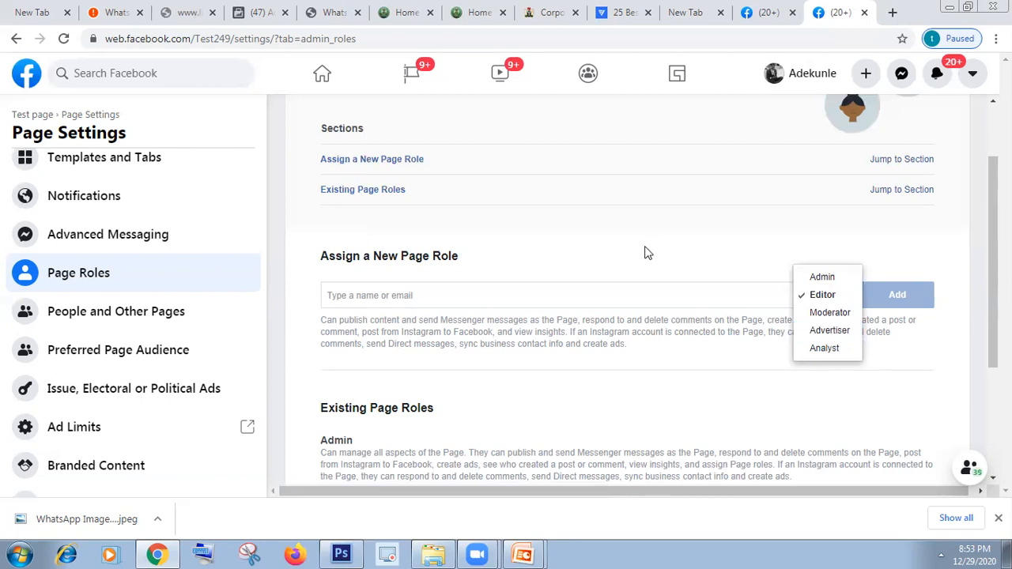
# Step: Pick a friend from the name suggestions and add them to Test page as Advertiser
pyautogui.click(565, 293)
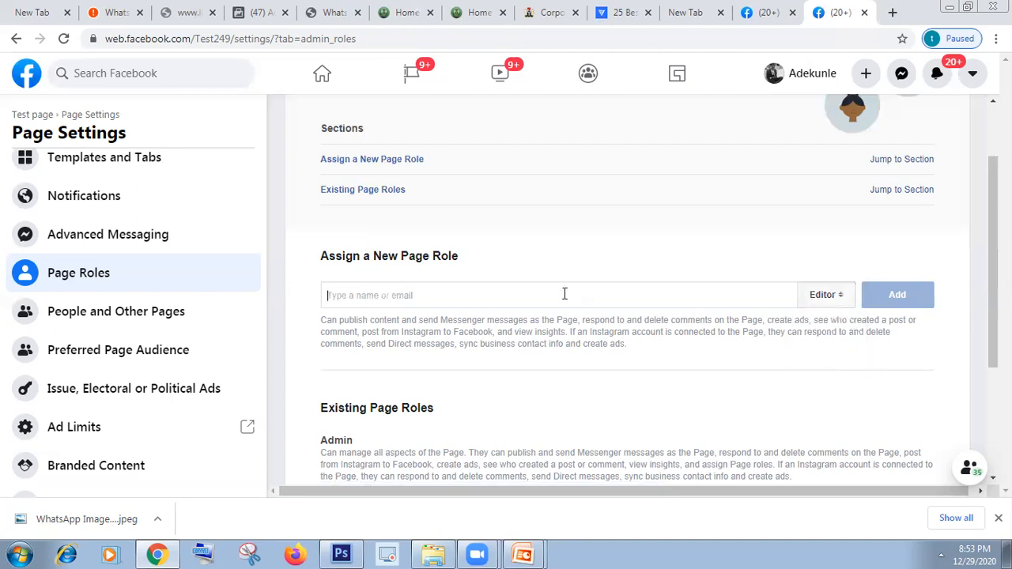
pyautogui.click(815, 298)
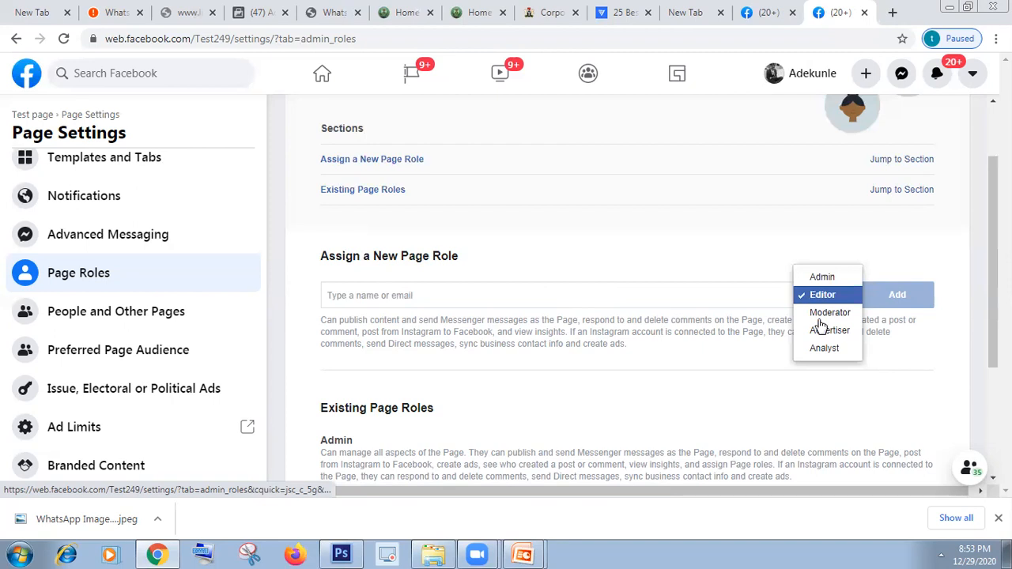
pyautogui.click(825, 333)
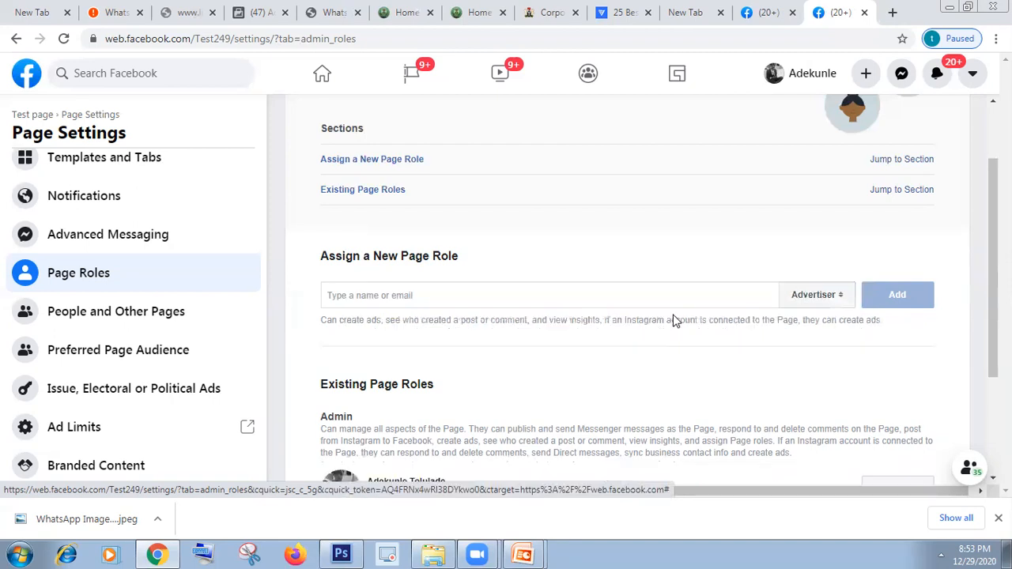
pyautogui.click(594, 292)
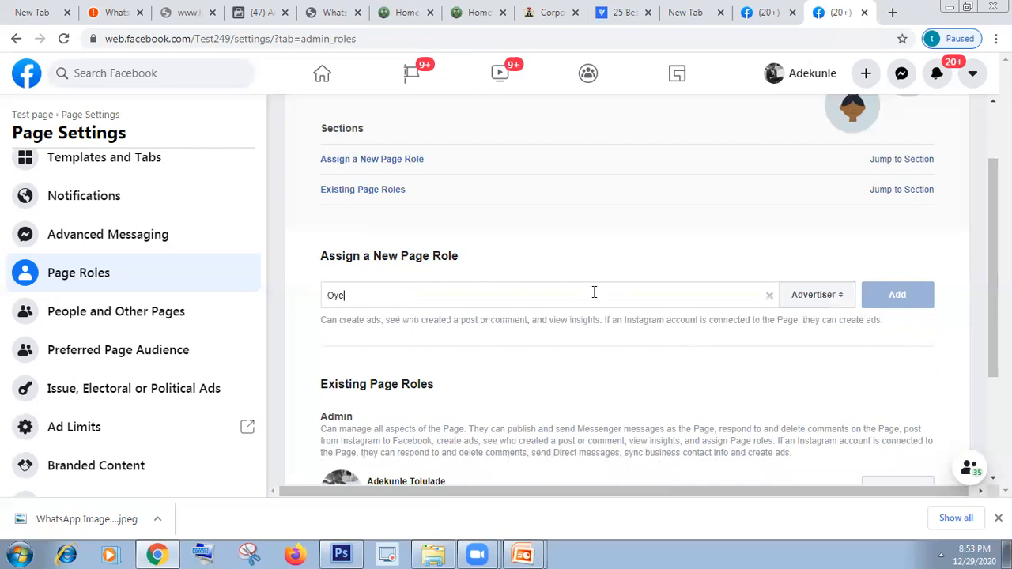
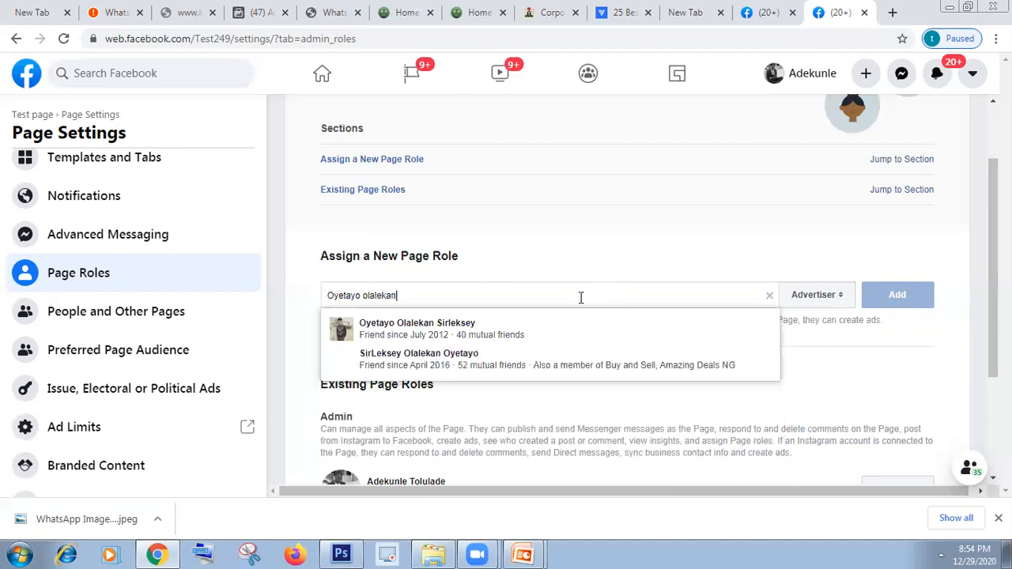
pyautogui.click(478, 342)
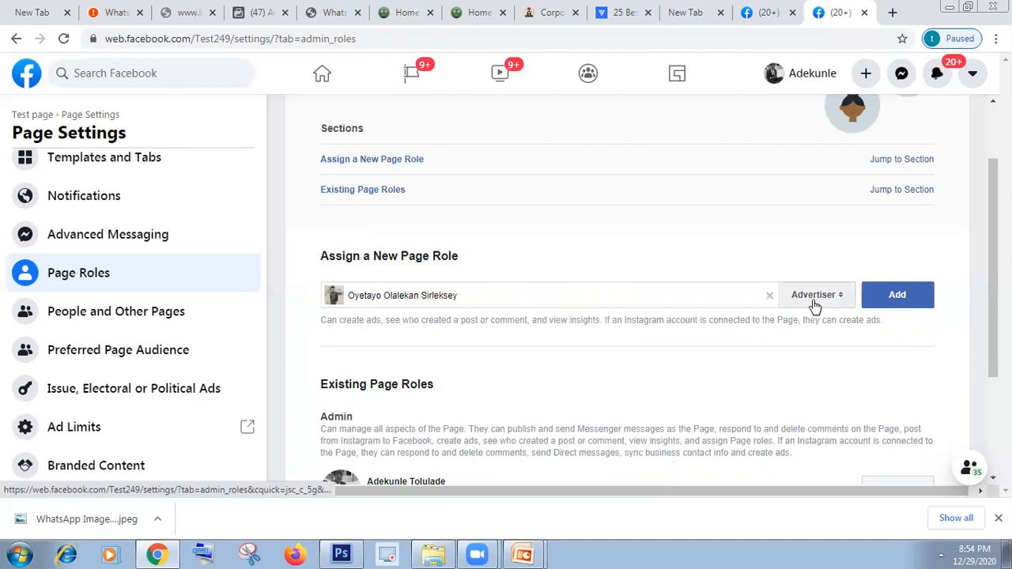
pyautogui.click(873, 307)
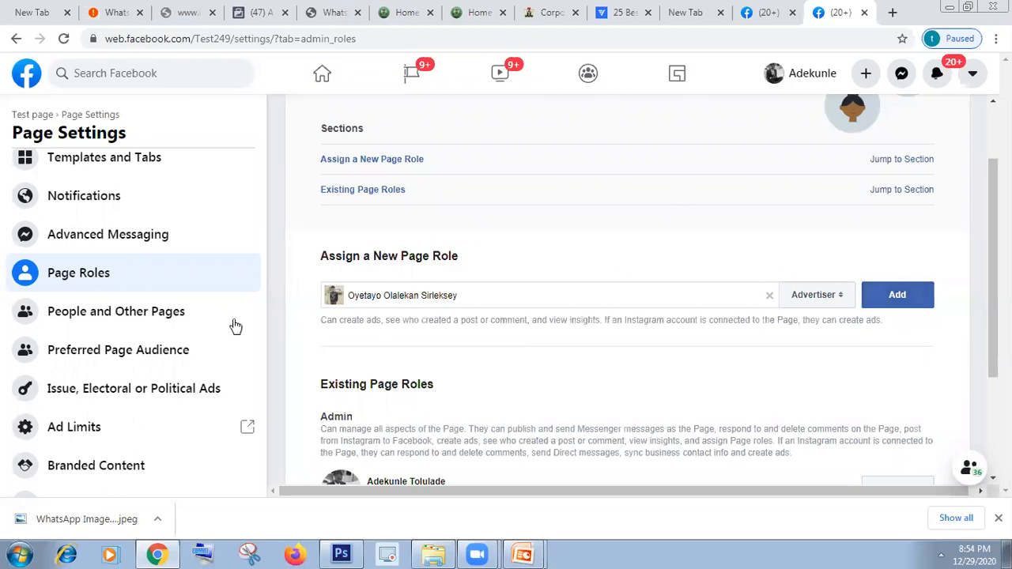
pyautogui.scroll(-2, 258, 339)
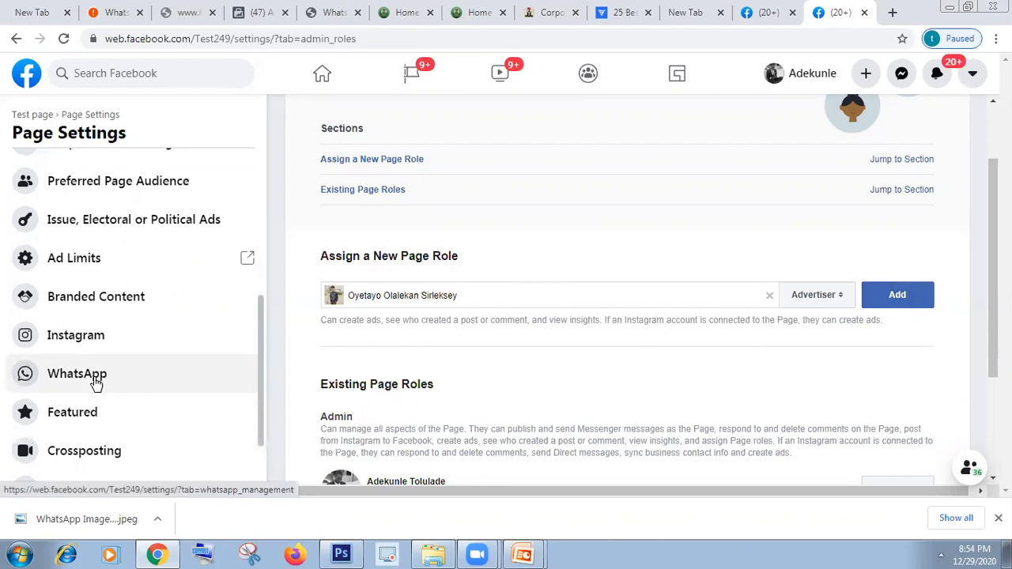
# Step: Check Test page's WhatsApp connection settings, then open its Instagram account connection offer
pyautogui.click(95, 382)
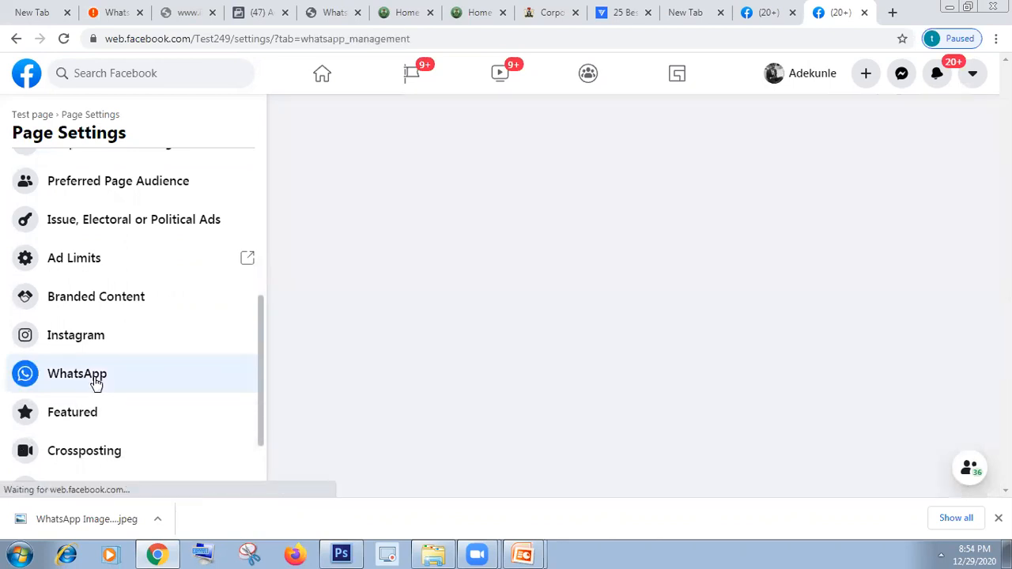
pyautogui.click(941, 555)
pyautogui.click(900, 552)
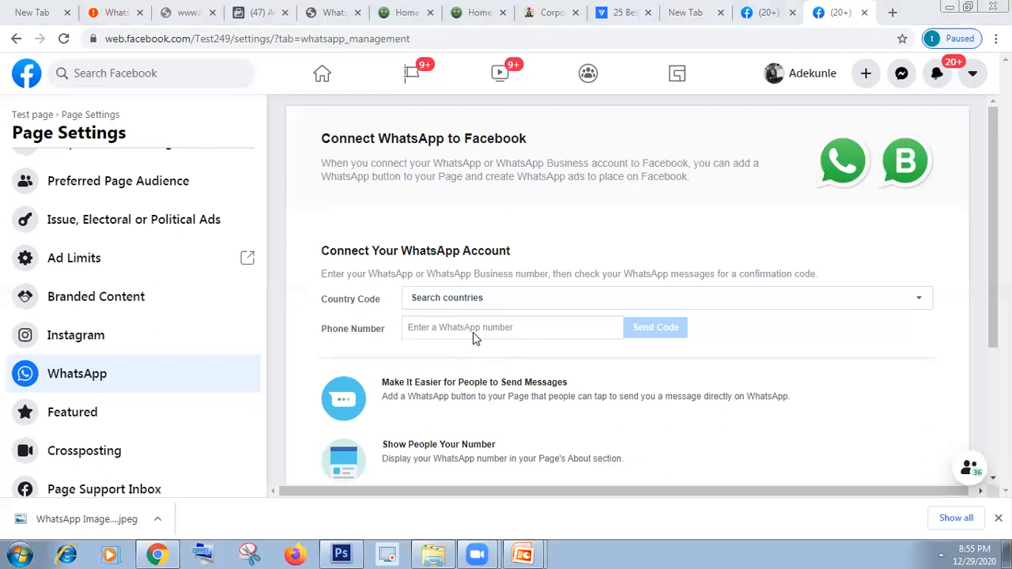
pyautogui.click(125, 338)
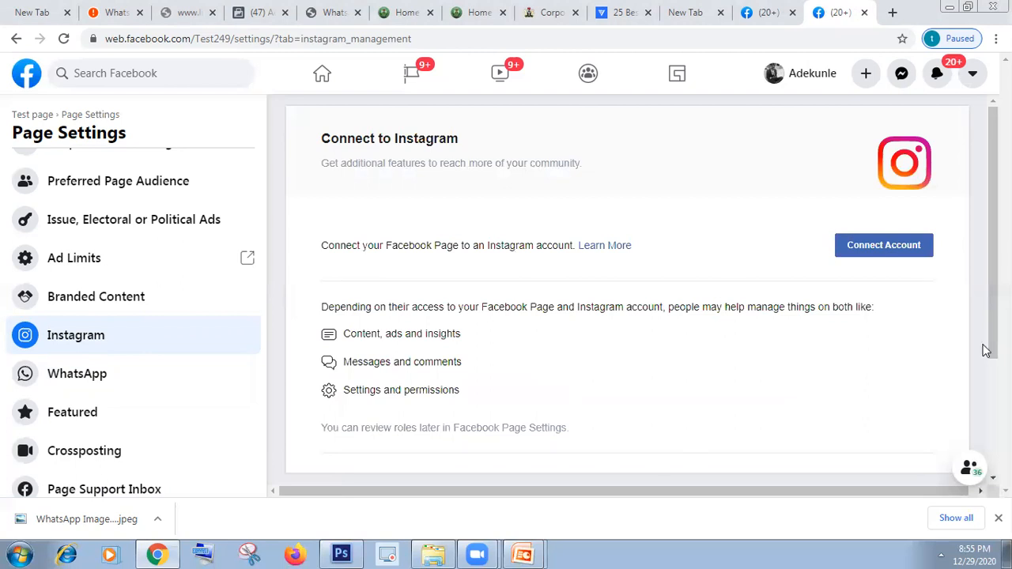
pyautogui.scroll(-2, 986, 351)
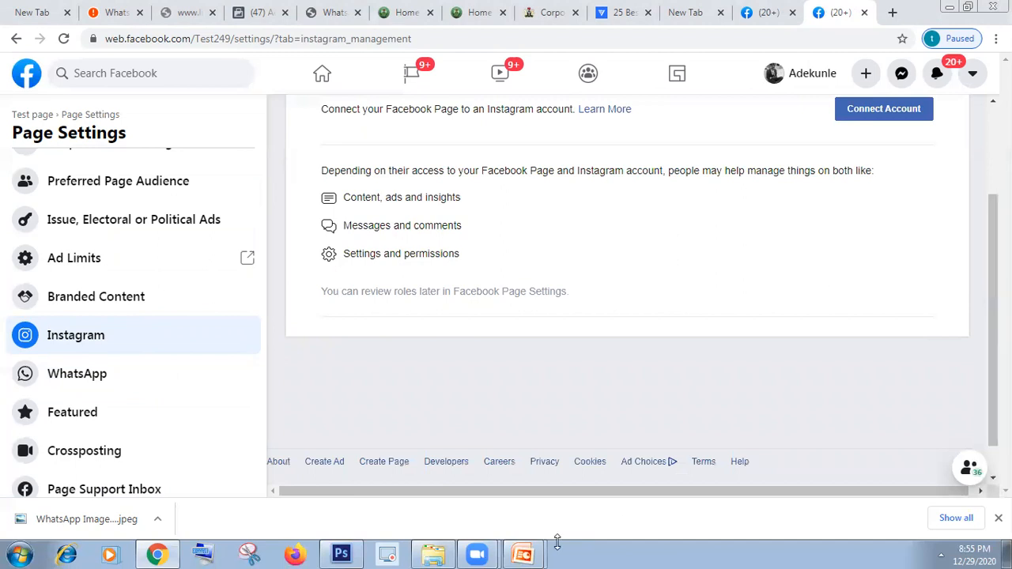